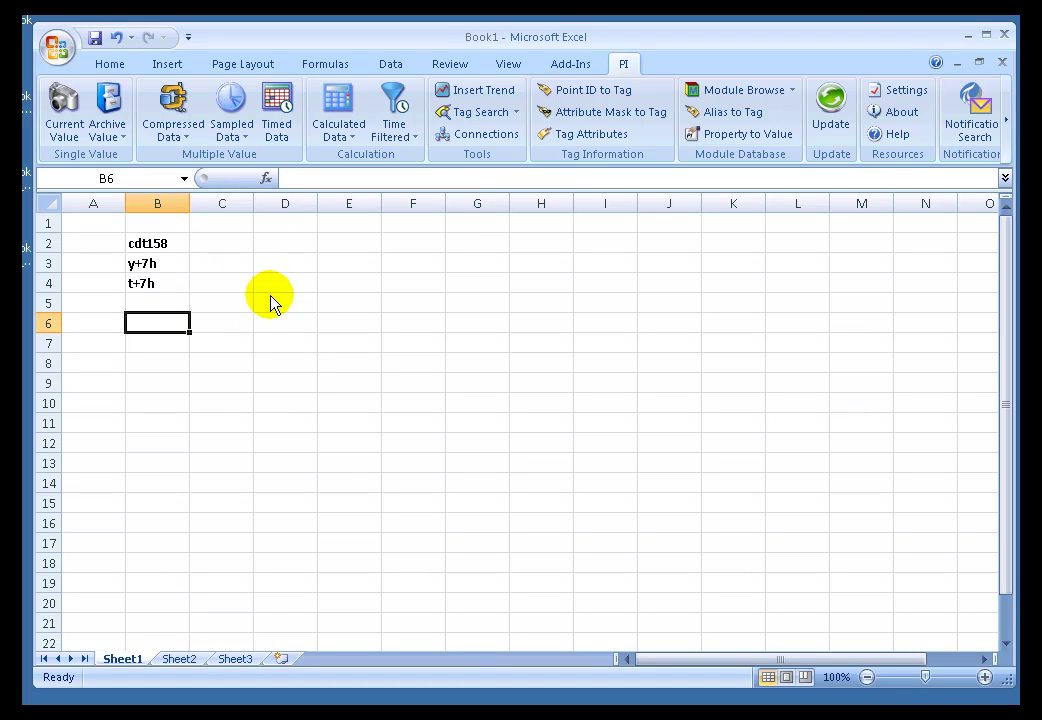
- Start a Calculated Data query for output cell B6 with tag name from B2, start time from B3 and end time from B4
{"action": "left_click", "coordinate": [336, 113]}
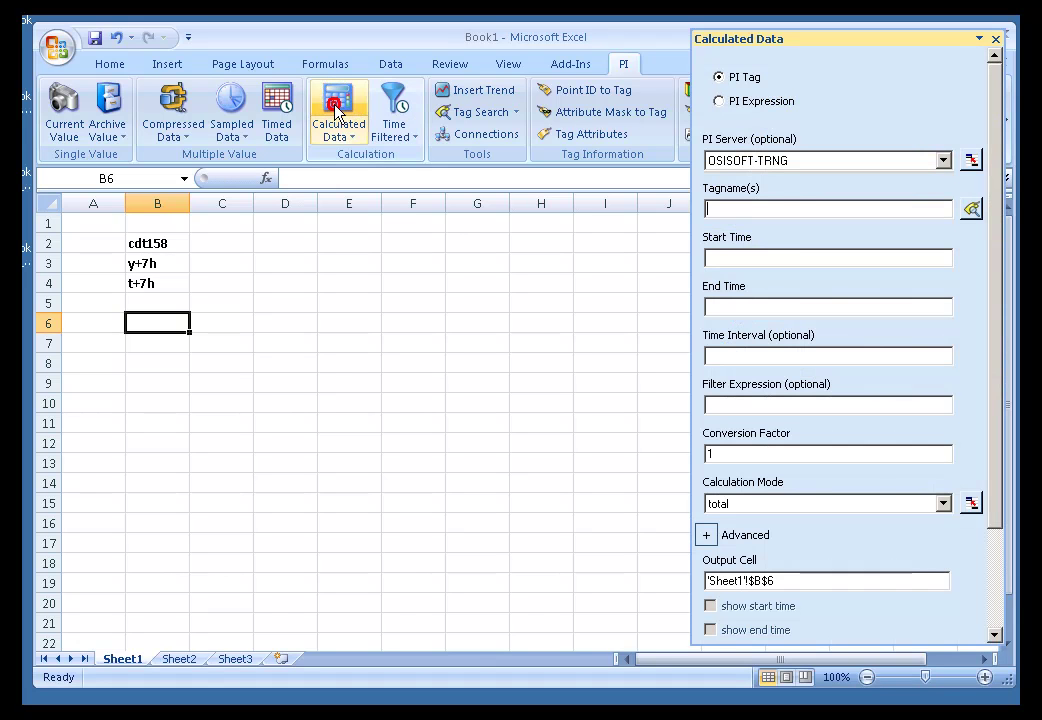
{"action": "left_click", "coordinate": [943, 504]}
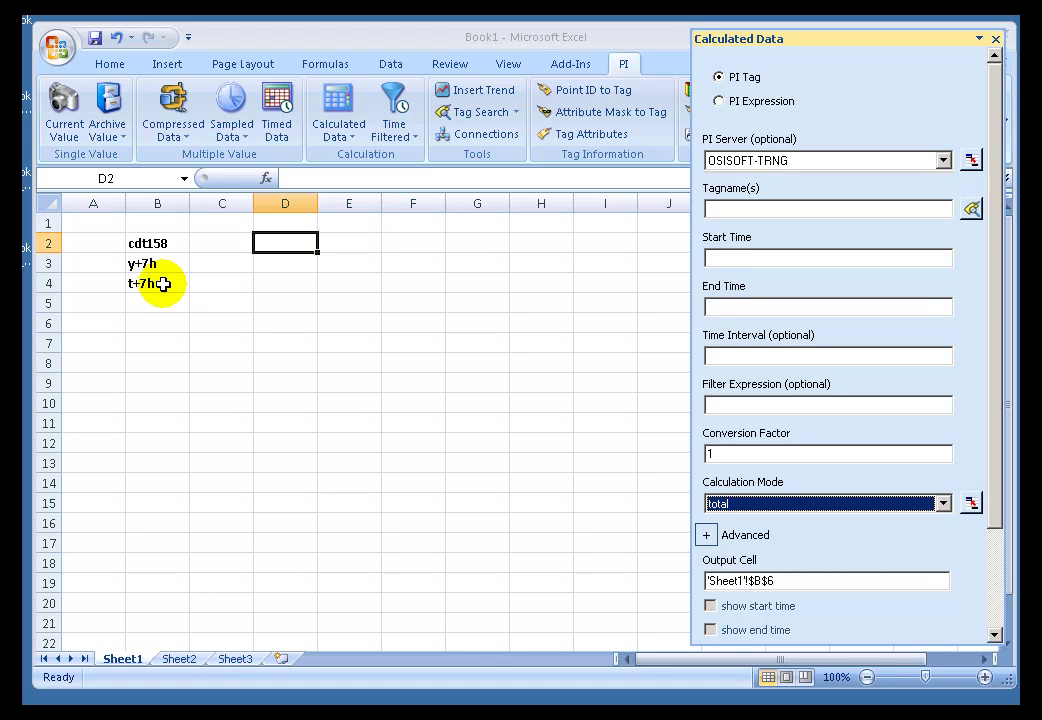
{"action": "left_click", "coordinate": [722, 208]}
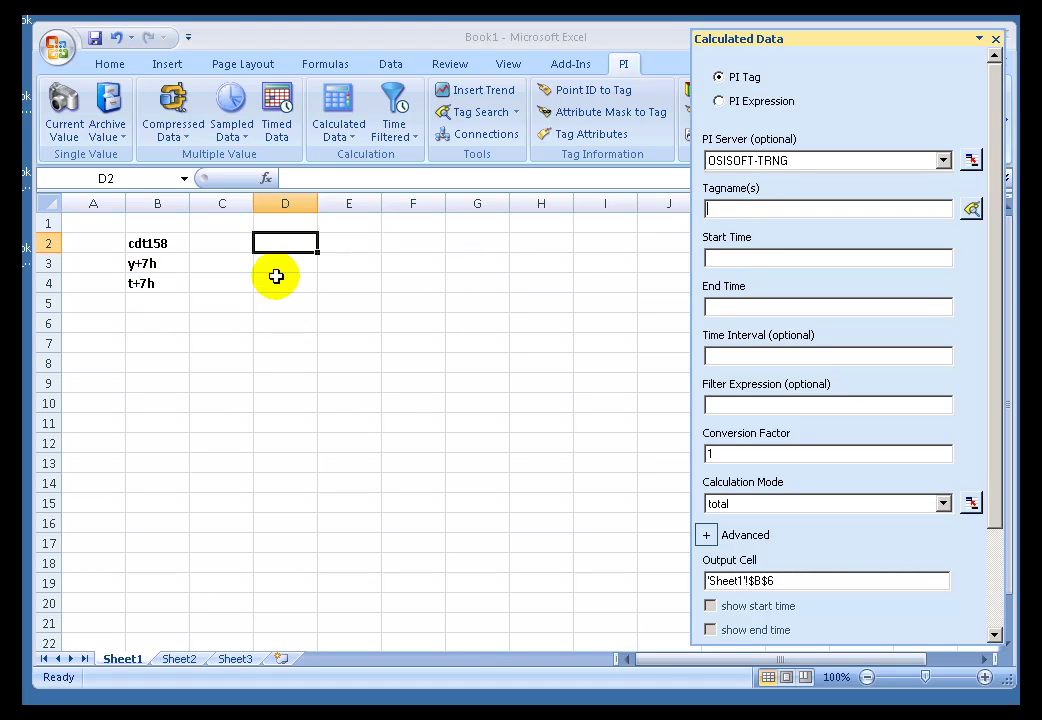
{"action": "left_click", "coordinate": [150, 242]}
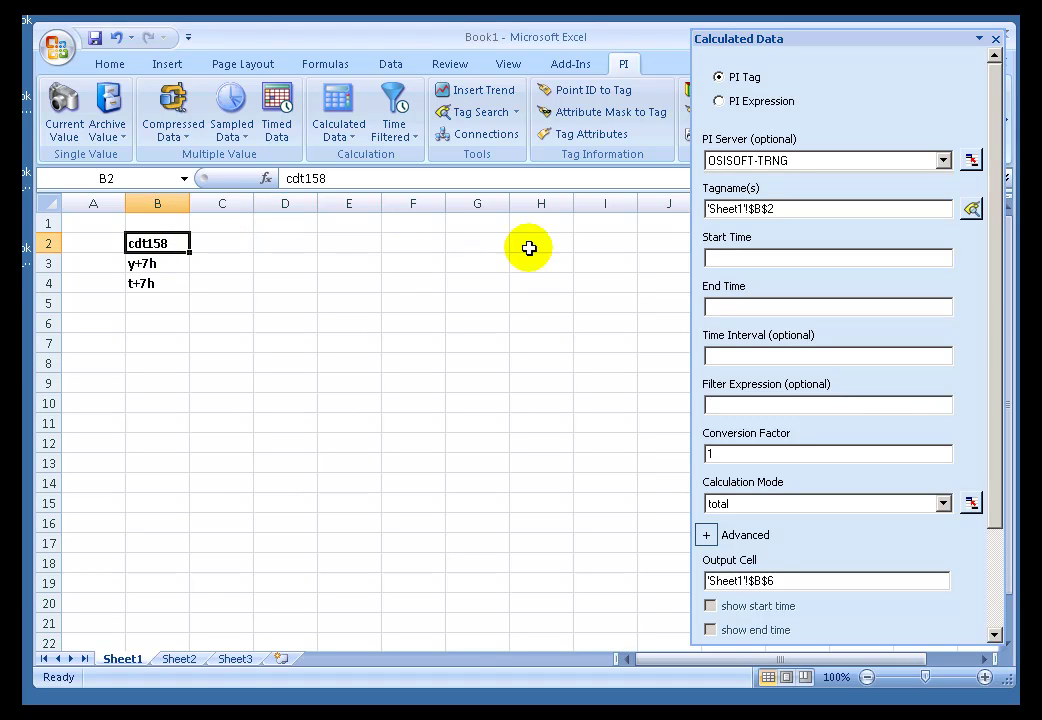
{"action": "left_click", "coordinate": [709, 259]}
{"action": "left_click", "coordinate": [160, 266]}
{"action": "left_click", "coordinate": [713, 305]}
{"action": "left_click", "coordinate": [152, 283]}
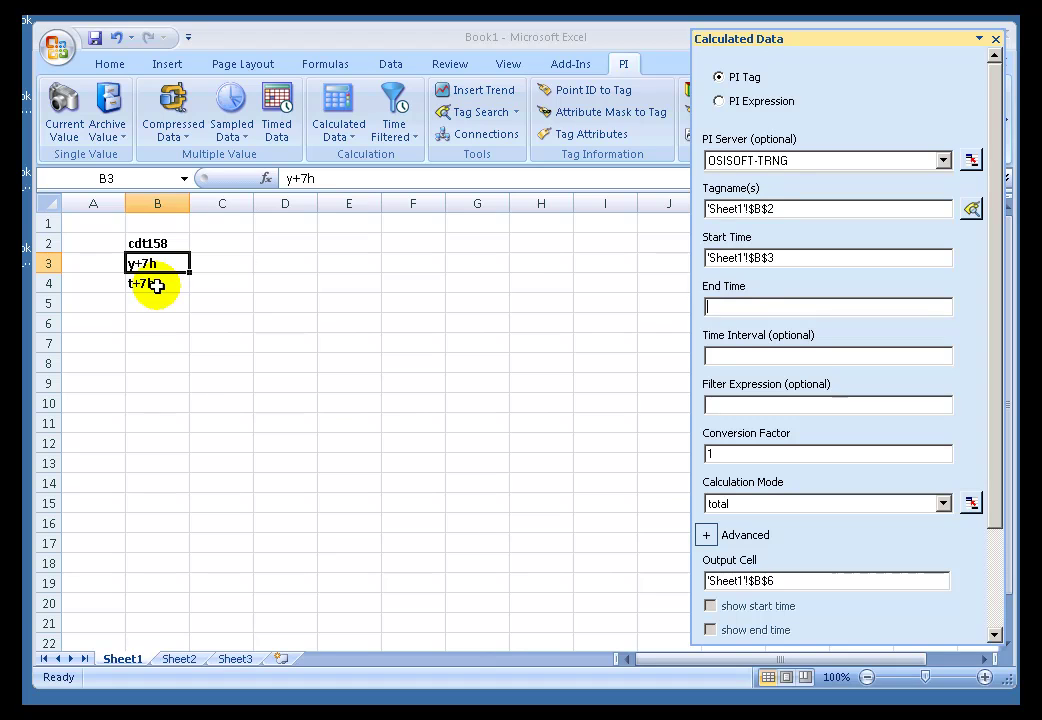
{"action": "left_click", "coordinate": [716, 355]}
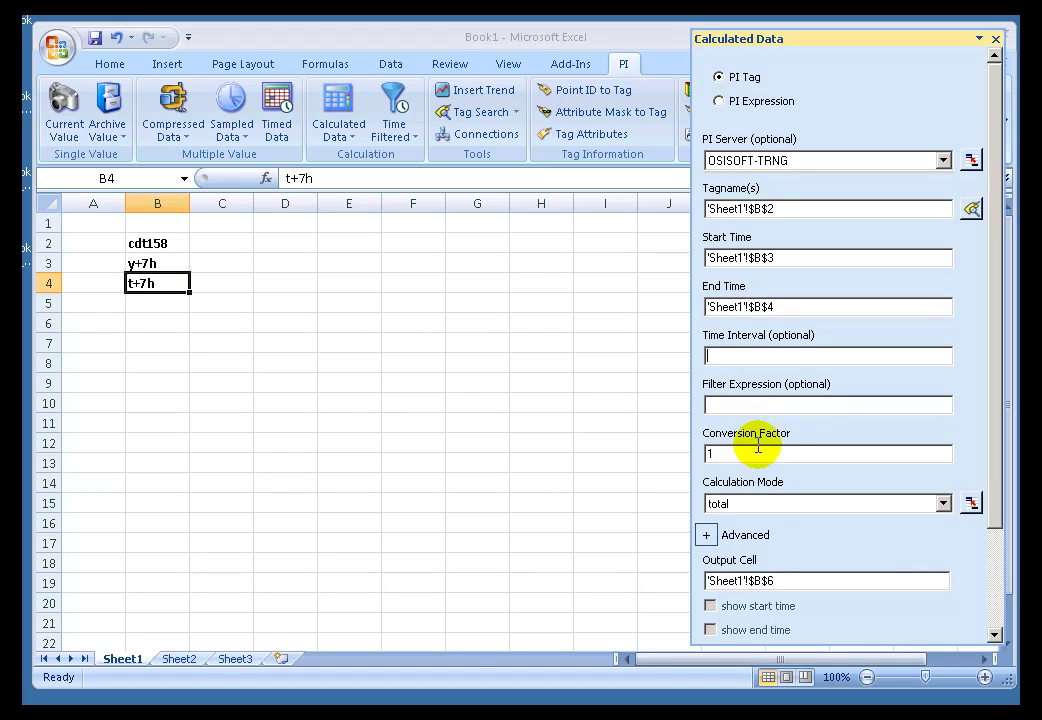
- Choose the average calculation mode and insert the calculated value in cell B6
{"action": "left_click", "coordinate": [942, 503]}
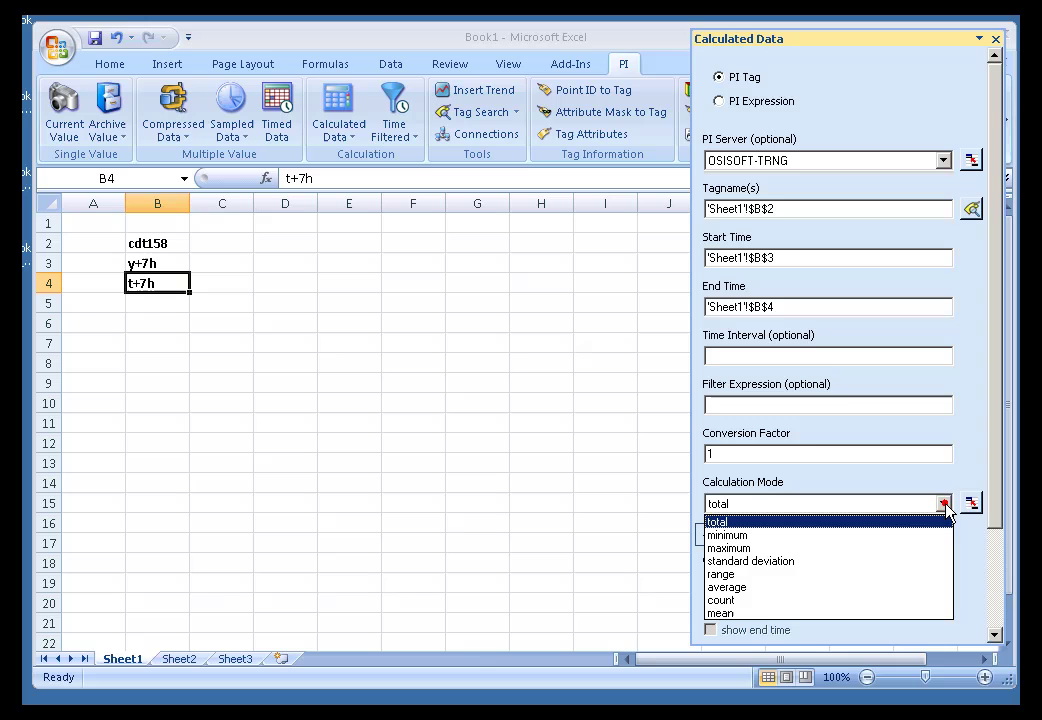
{"action": "left_click", "coordinate": [727, 587]}
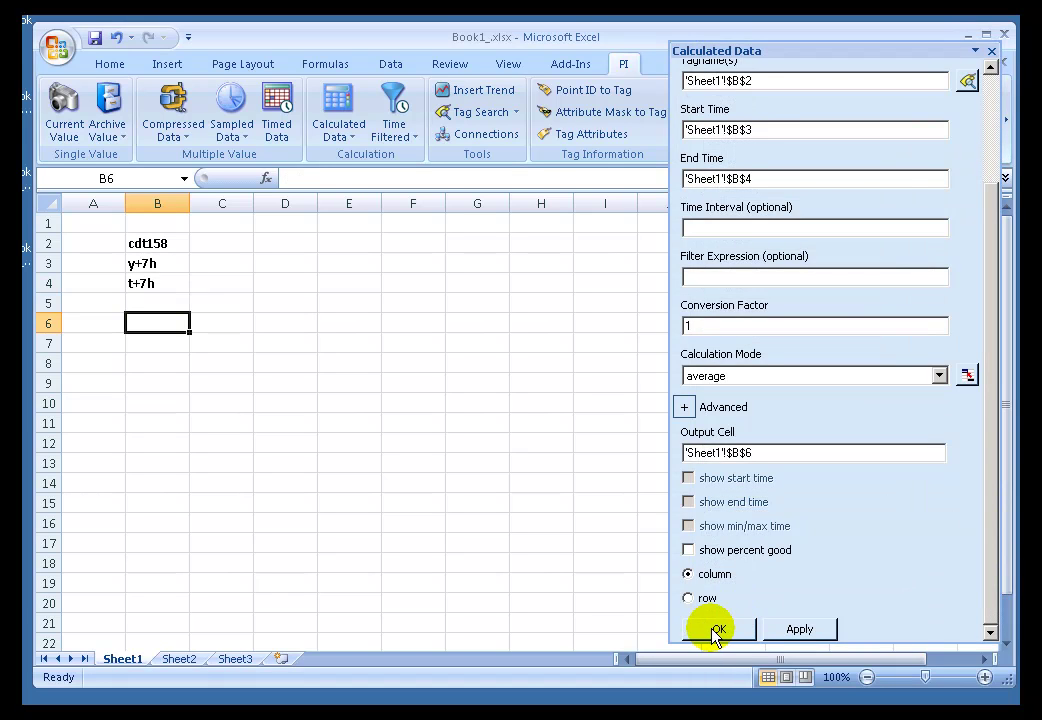
{"action": "left_click", "coordinate": [716, 630]}
{"action": "left_click", "coordinate": [160, 340]}
{"action": "left_click", "coordinate": [157, 323]}
{"action": "left_click", "coordinate": [166, 323]}
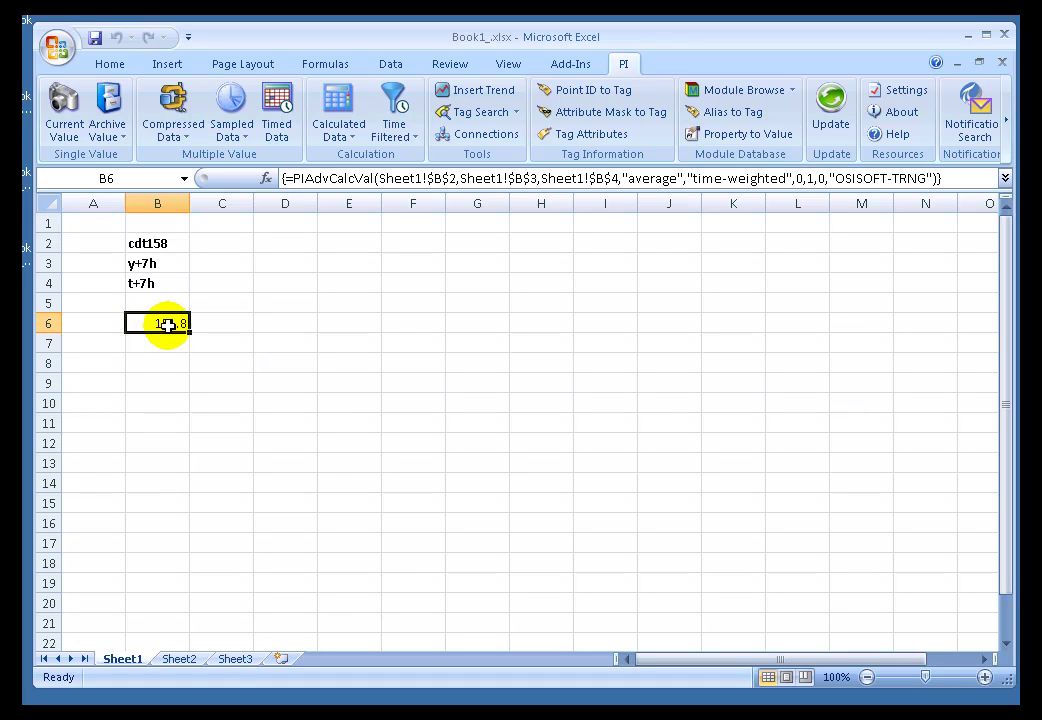
- Edit the calculated data in B6 to use an 8h time interval
{"action": "left_click", "coordinate": [338, 102]}
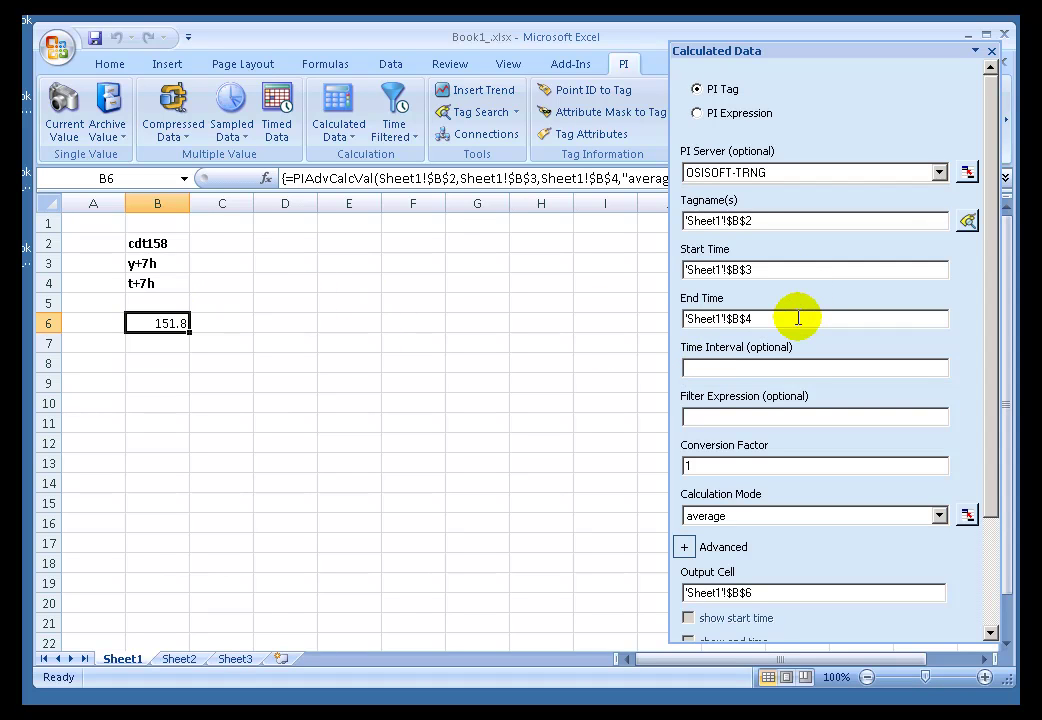
{"action": "left_click", "coordinate": [714, 367]}
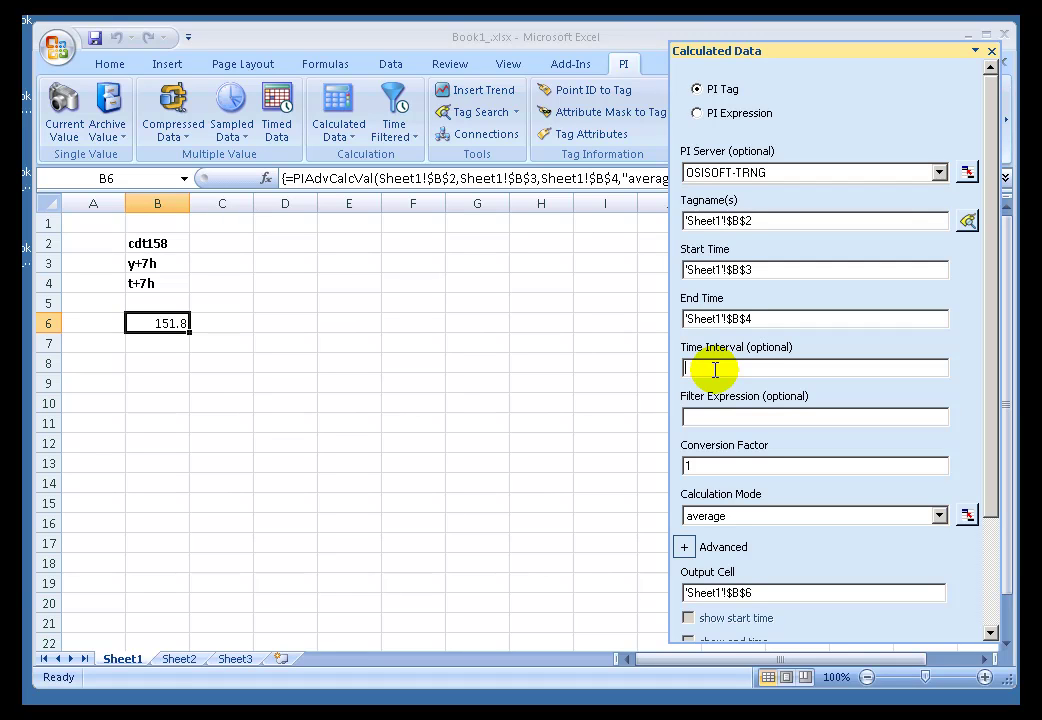
{"action": "type", "text": "8h"}
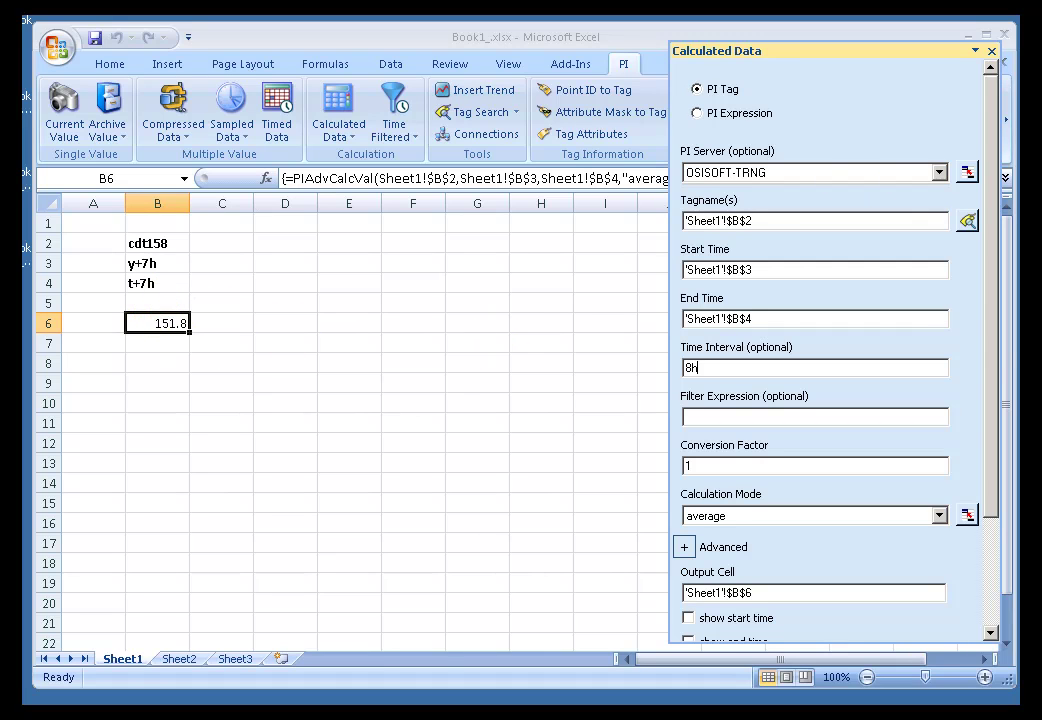
{"action": "scroll", "coordinate": [977, 565], "scroll_direction": "down", "scroll_amount": 3}
{"action": "left_click", "coordinate": [703, 628]}
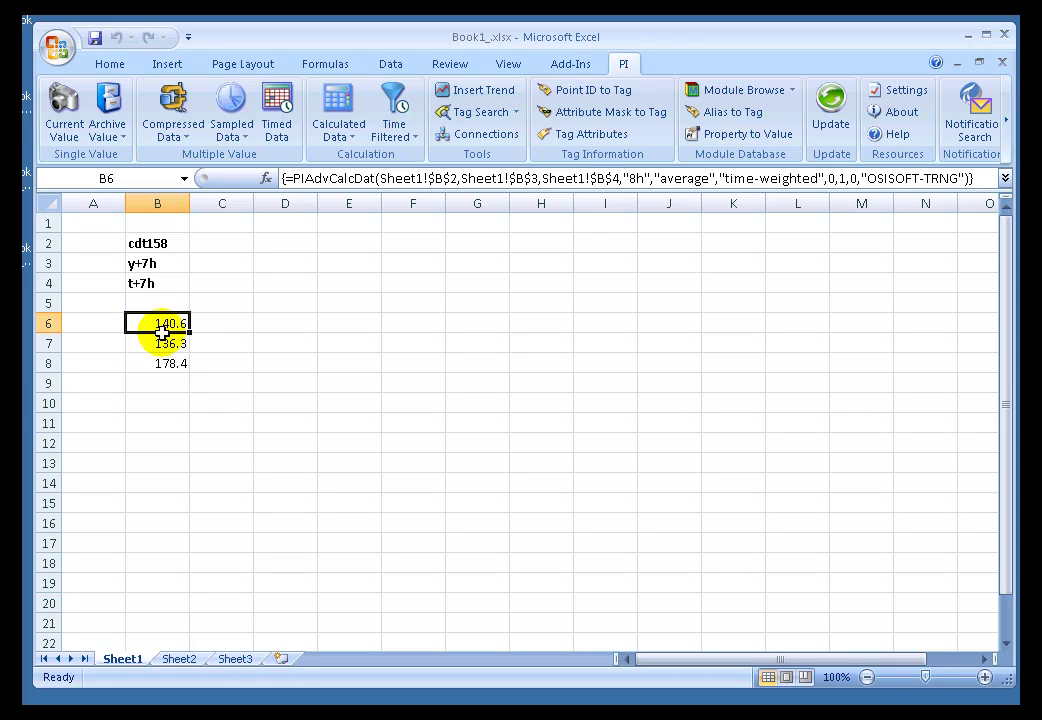
- Add the start time of each interval to the calculated results in B6
{"action": "left_click", "coordinate": [339, 104]}
{"action": "left_click_drag", "start_coordinate": [986, 495], "coordinate": [988, 628]}
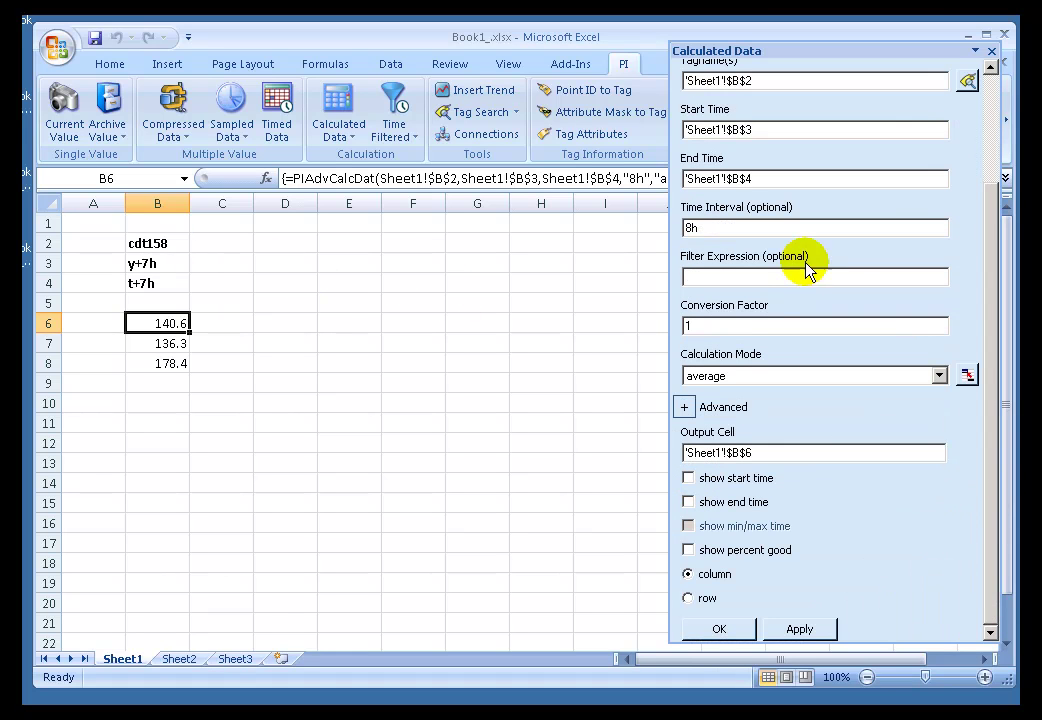
{"action": "left_click", "coordinate": [689, 479]}
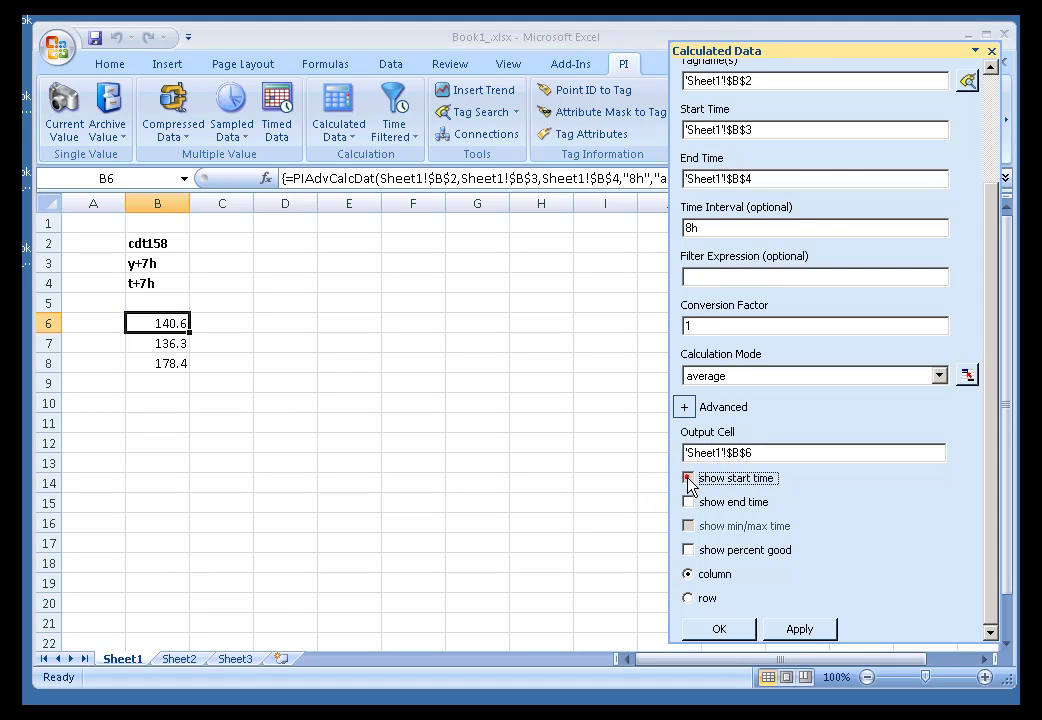
{"action": "left_click", "coordinate": [719, 628]}
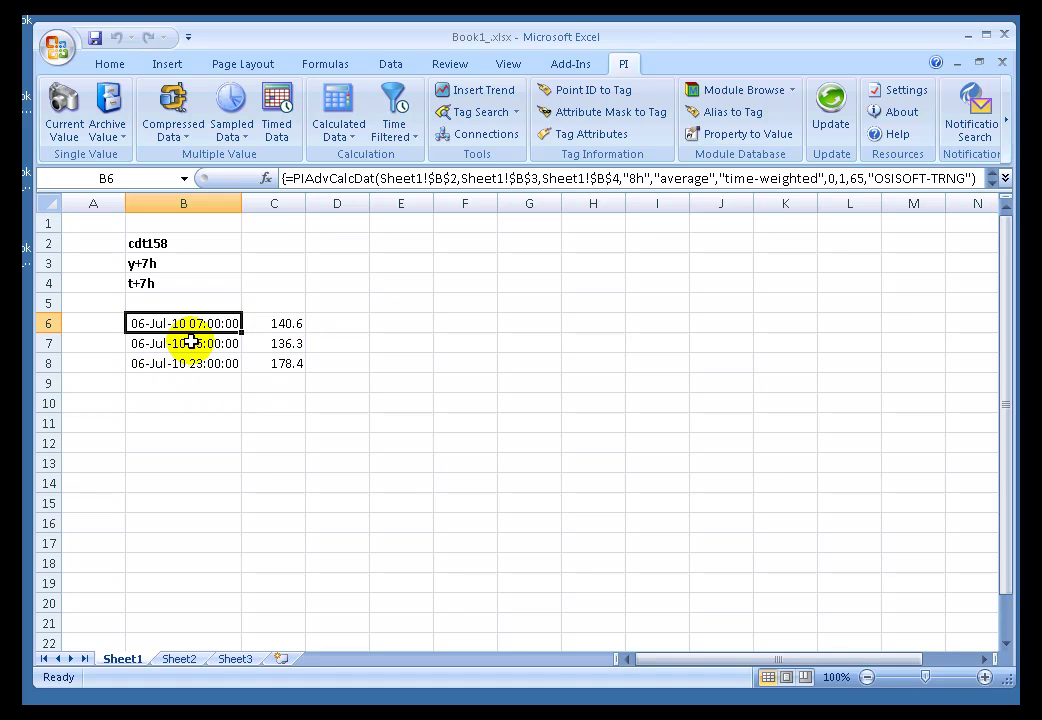
- Show the end time instead of the start time for each interval in the calculated results
{"action": "left_click", "coordinate": [338, 100]}
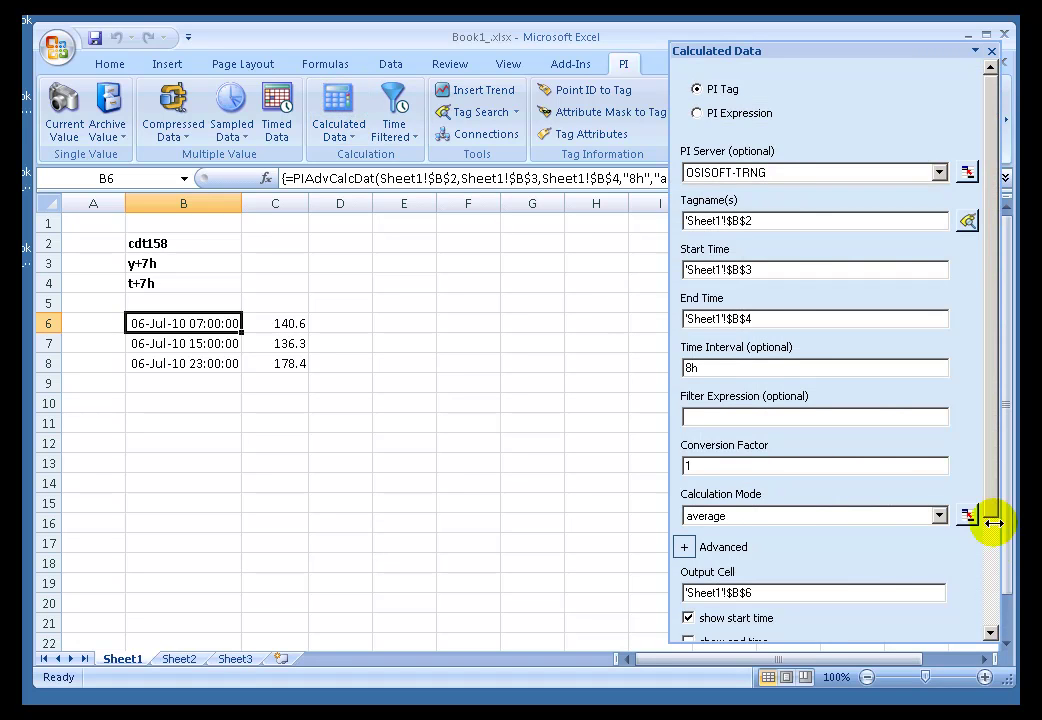
{"action": "left_click", "coordinate": [993, 556]}
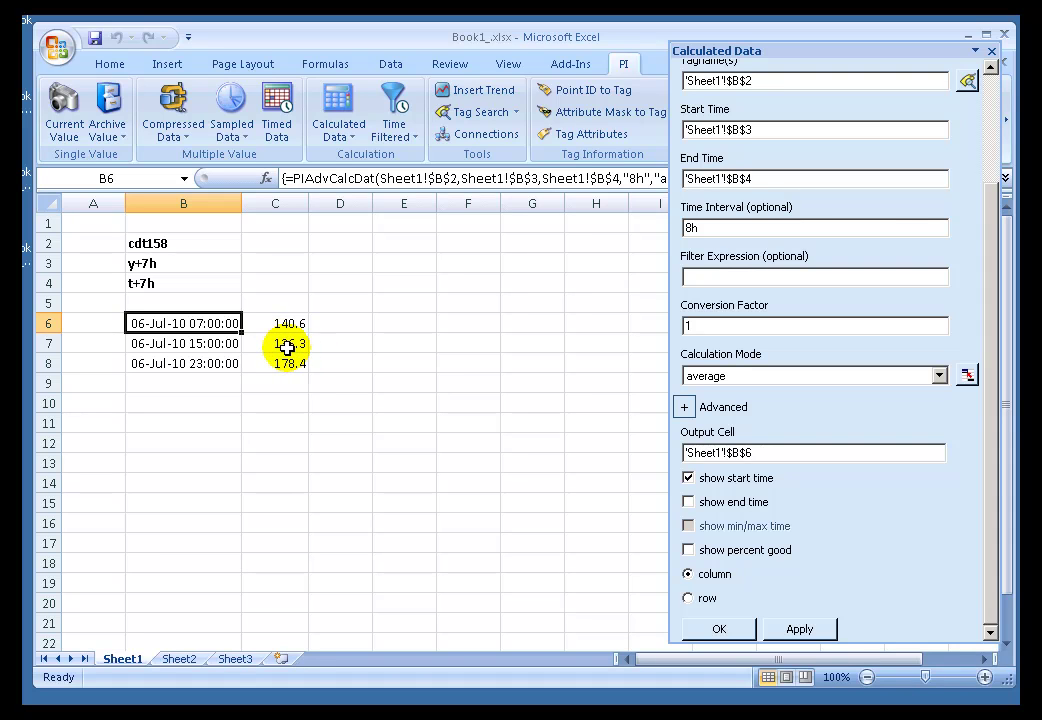
{"action": "left_click", "coordinate": [687, 478]}
{"action": "left_click", "coordinate": [687, 501]}
{"action": "left_click", "coordinate": [720, 628]}
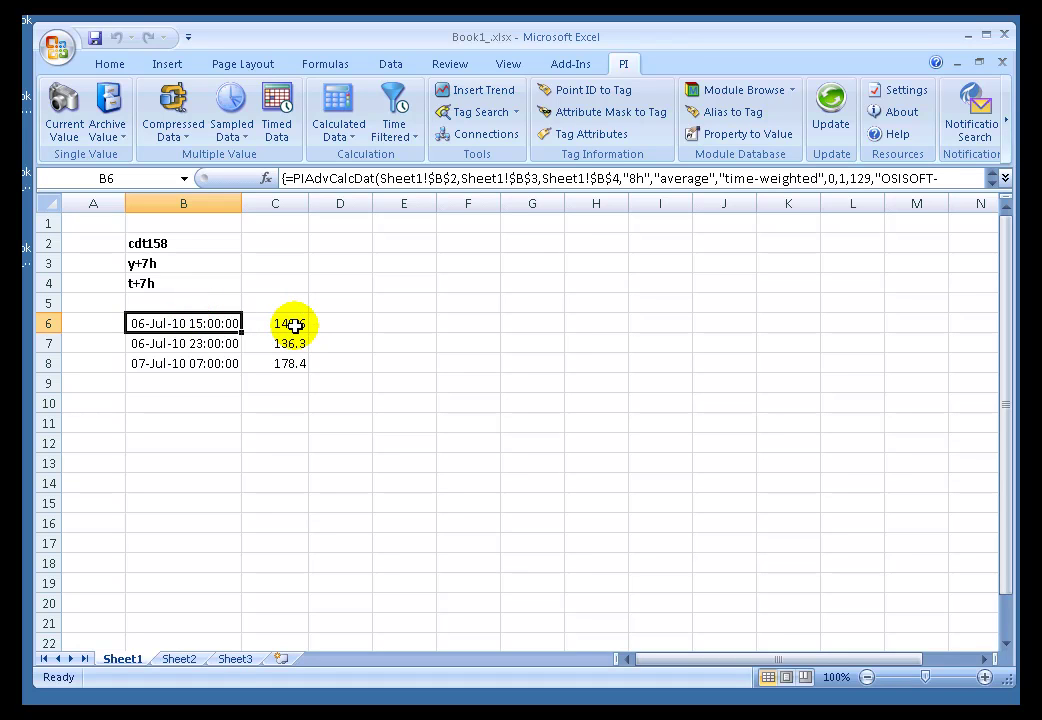
- Show the start time instead of the end time and add the percent good column to the calculated results
{"action": "left_click", "coordinate": [338, 108]}
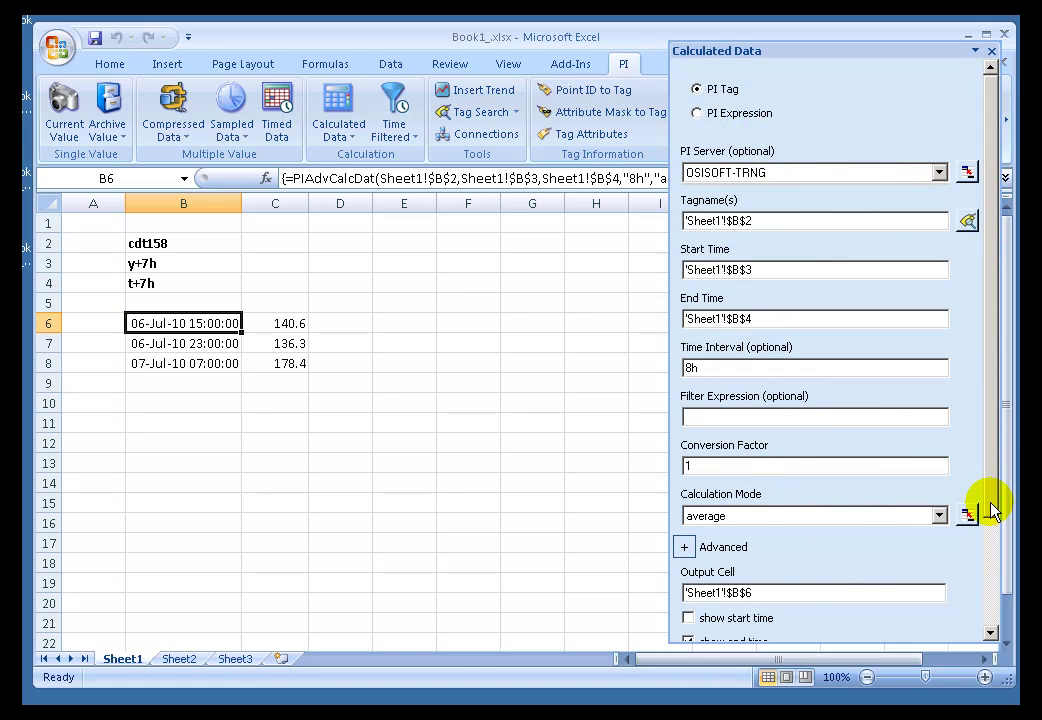
{"action": "left_click_drag", "start_coordinate": [988, 494], "coordinate": [988, 608]}
{"action": "left_click", "coordinate": [688, 491]}
{"action": "left_click", "coordinate": [689, 515]}
{"action": "left_click", "coordinate": [988, 535]}
{"action": "left_click", "coordinate": [688, 549]}
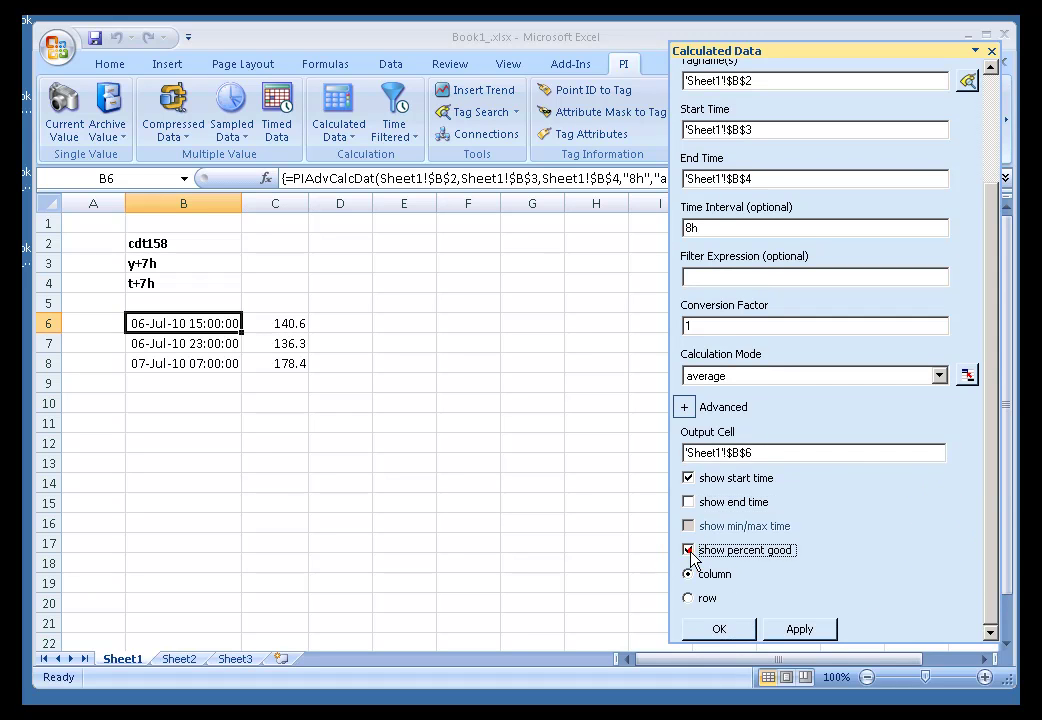
{"action": "left_click", "coordinate": [730, 629]}
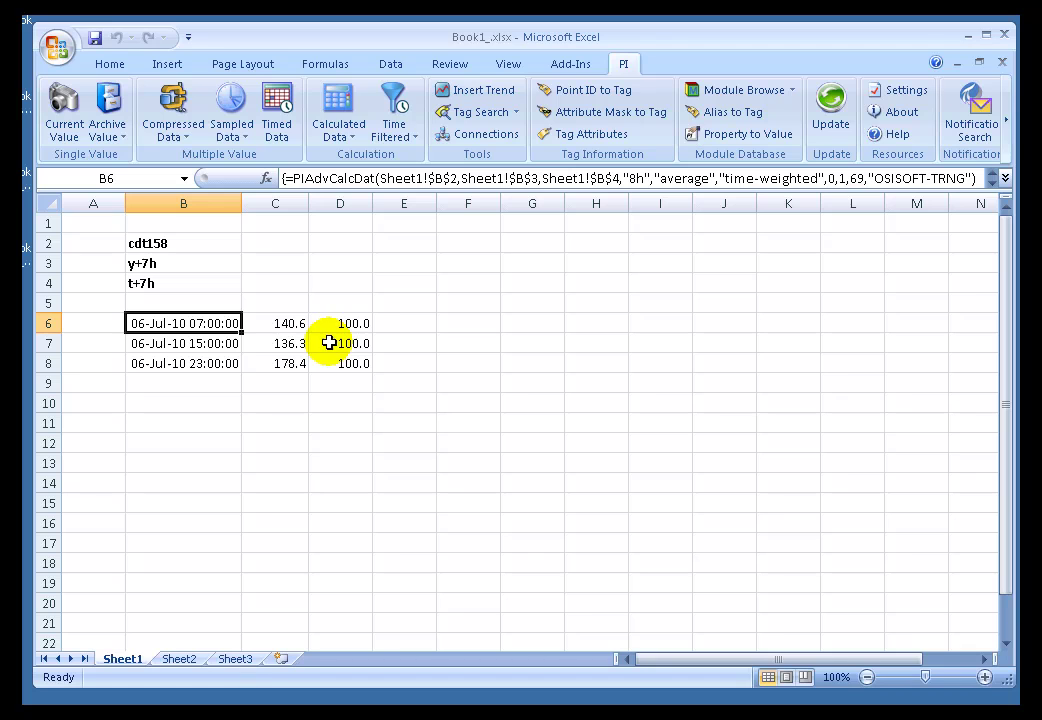
- Remove the percent good column from the calculated results, keeping the start time display
{"action": "left_click", "coordinate": [345, 113]}
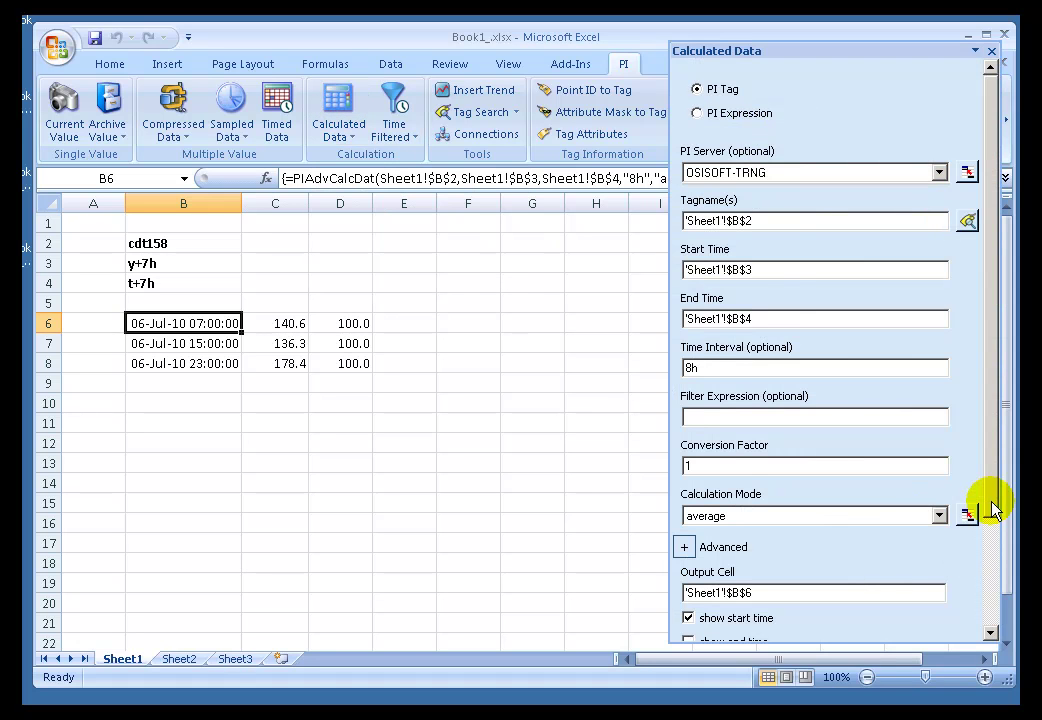
{"action": "left_click", "coordinate": [992, 566]}
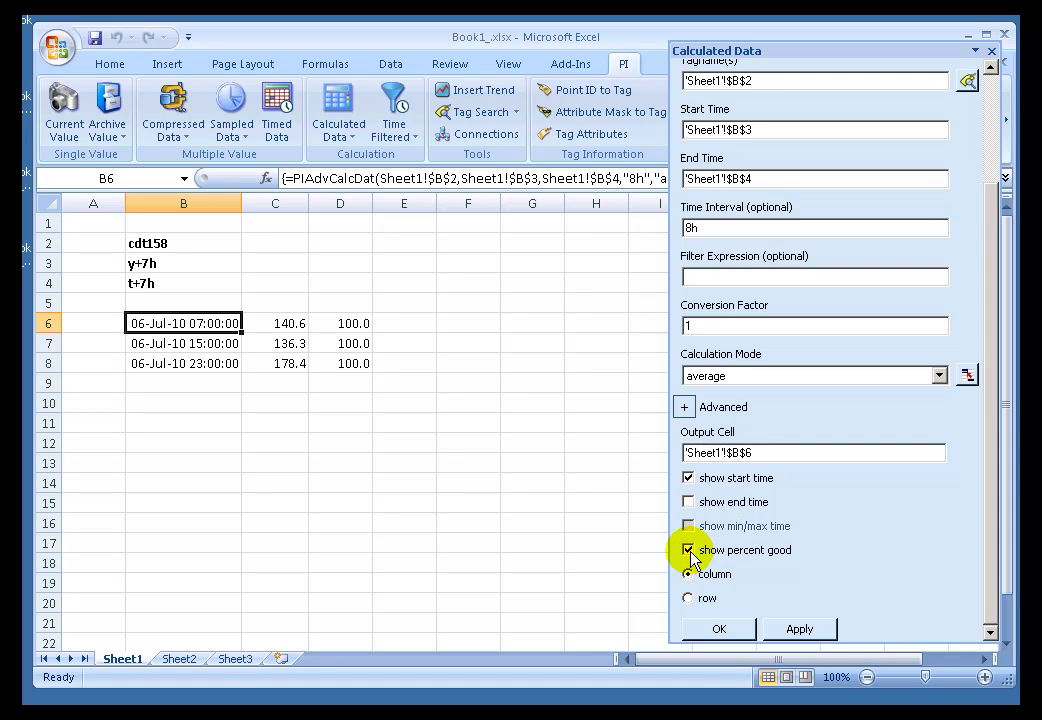
{"action": "left_click", "coordinate": [689, 550]}
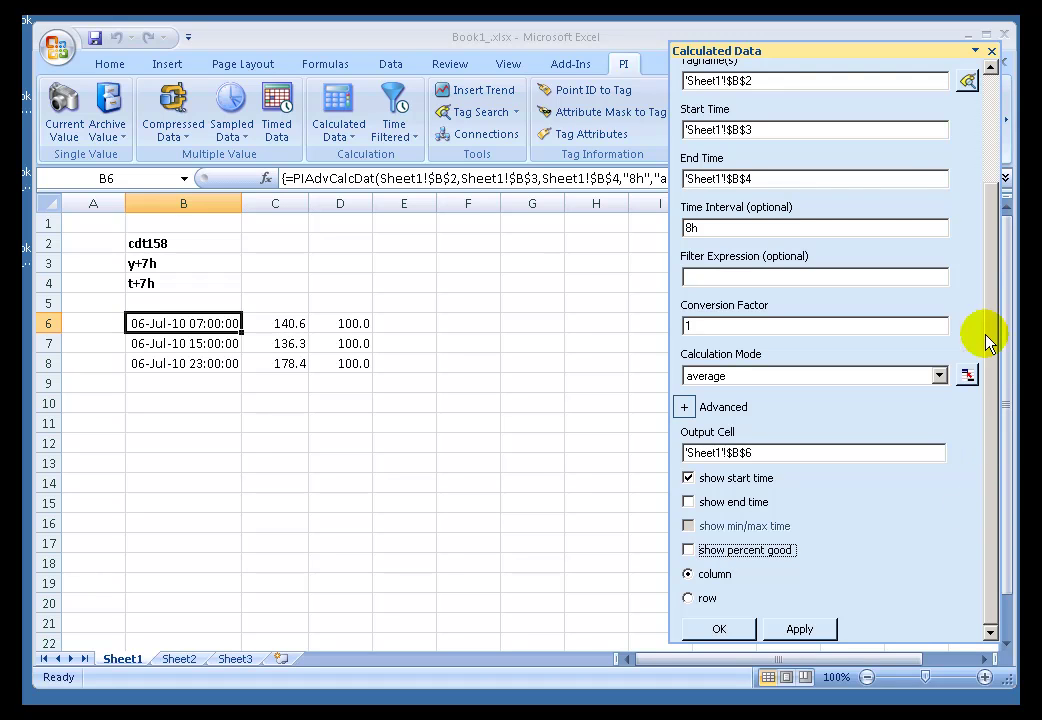
{"action": "double_click", "coordinate": [692, 228]}
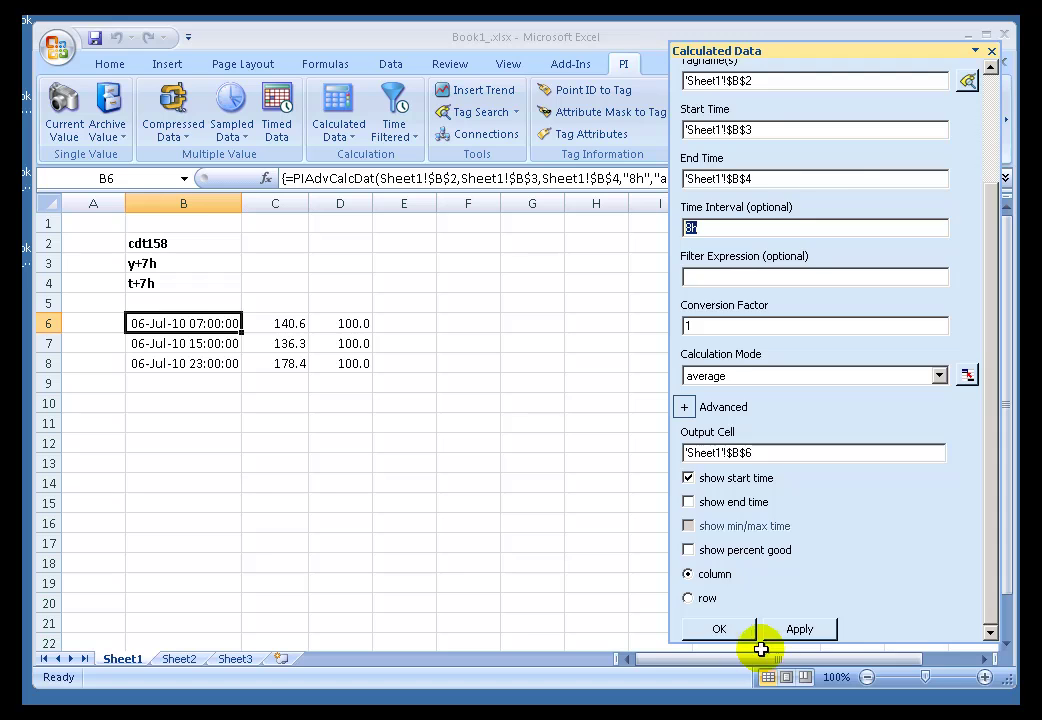
{"action": "left_click", "coordinate": [719, 629]}
- Enter 1h in cell B5 and use that cell as the time interval of the calculated data in B6
{"action": "left_click", "coordinate": [166, 298]}
{"action": "type", "text": "1h"}
{"action": "key", "text": "Return"}
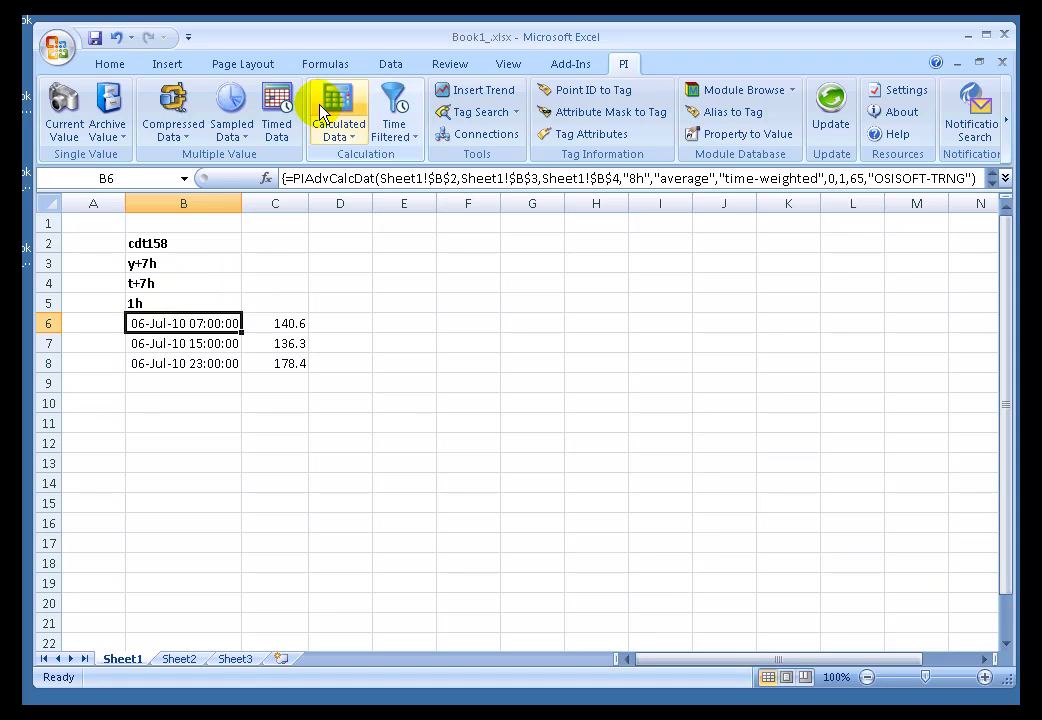
{"action": "left_click", "coordinate": [337, 107]}
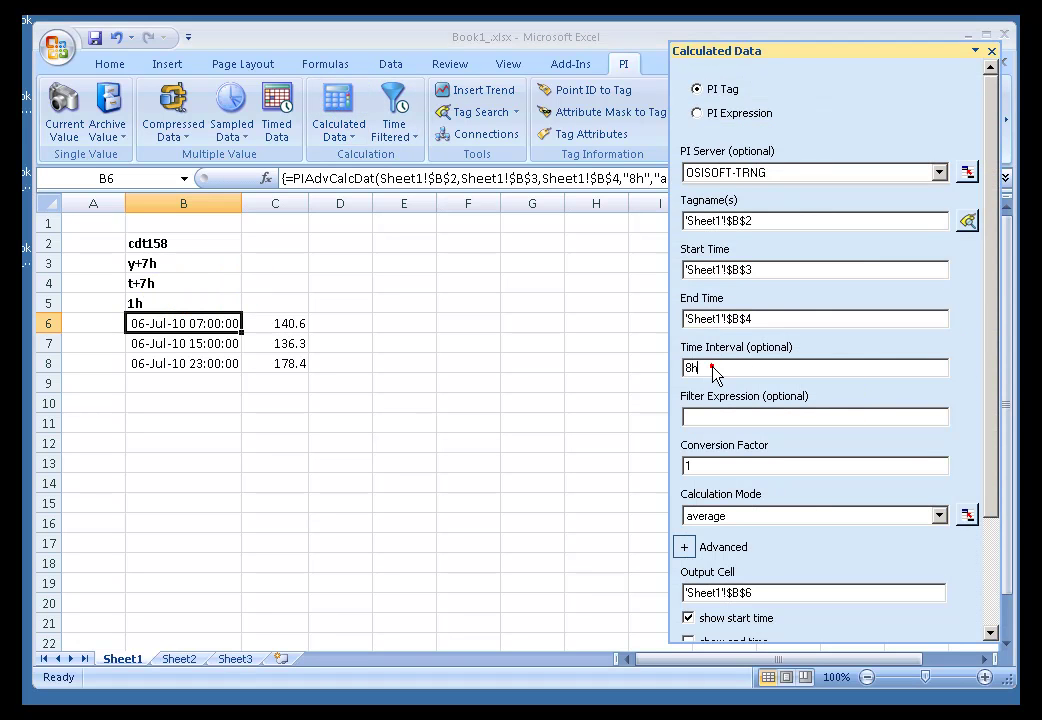
{"action": "left_click", "coordinate": [691, 367]}
{"action": "left_click", "coordinate": [142, 300]}
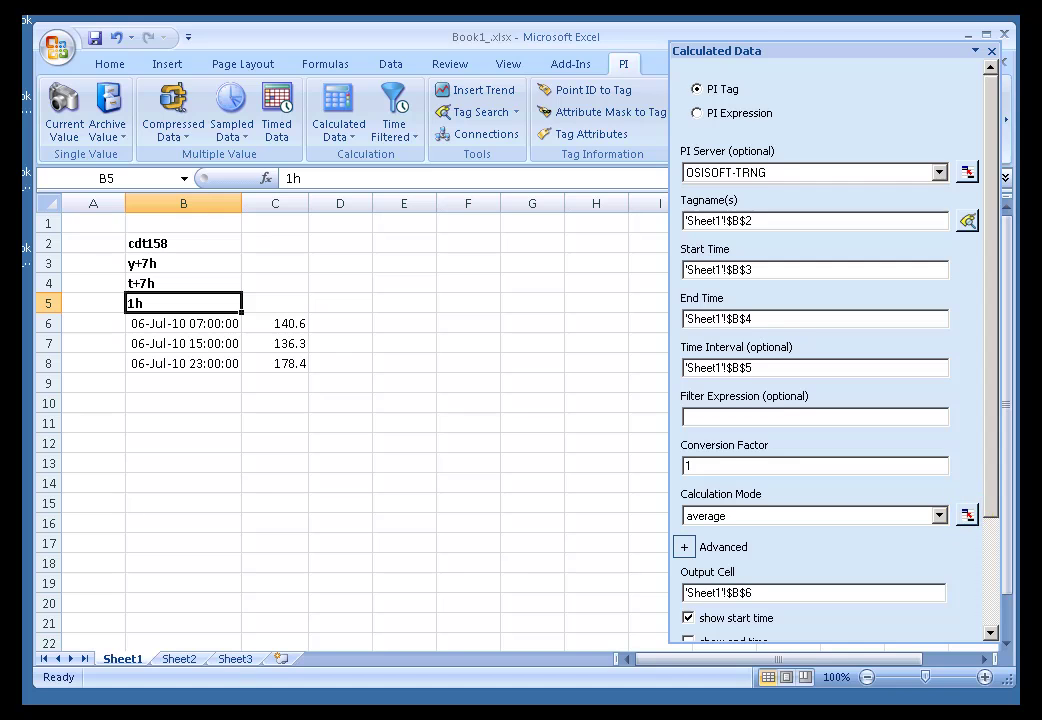
{"action": "left_click", "coordinate": [987, 488]}
{"action": "left_click", "coordinate": [993, 632]}
{"action": "left_click", "coordinate": [740, 632]}
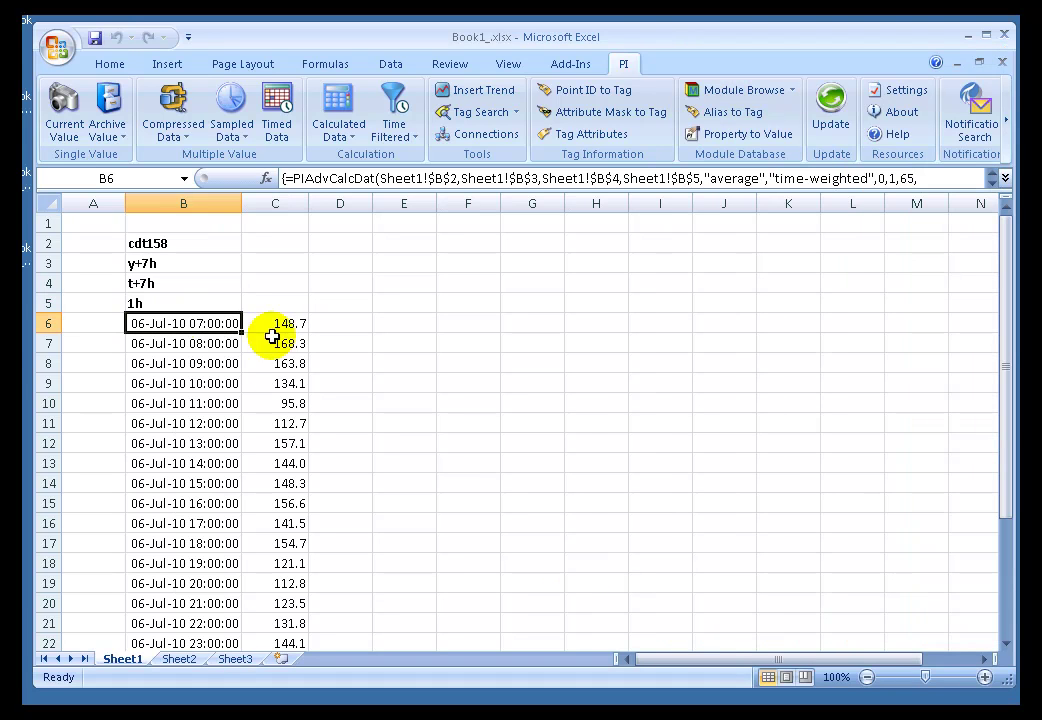
- Change the time interval in B5 to 8h and check the cells below the recalculated results
{"action": "left_click", "coordinate": [155, 303]}
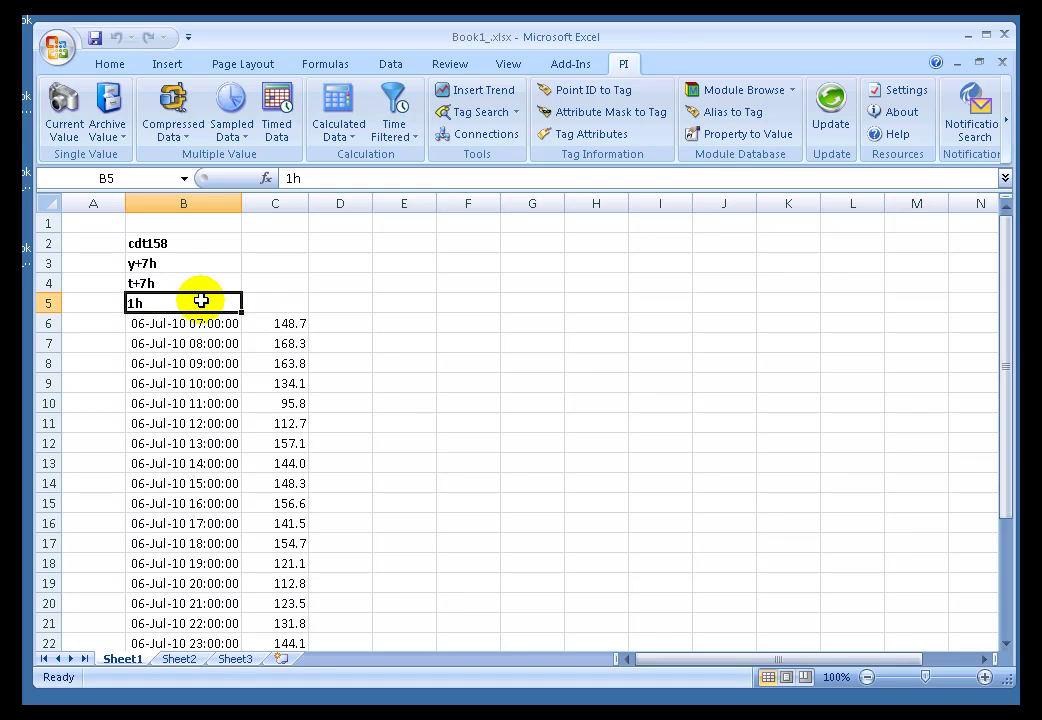
{"action": "type", "text": "8h"}
{"action": "key", "text": "Return"}
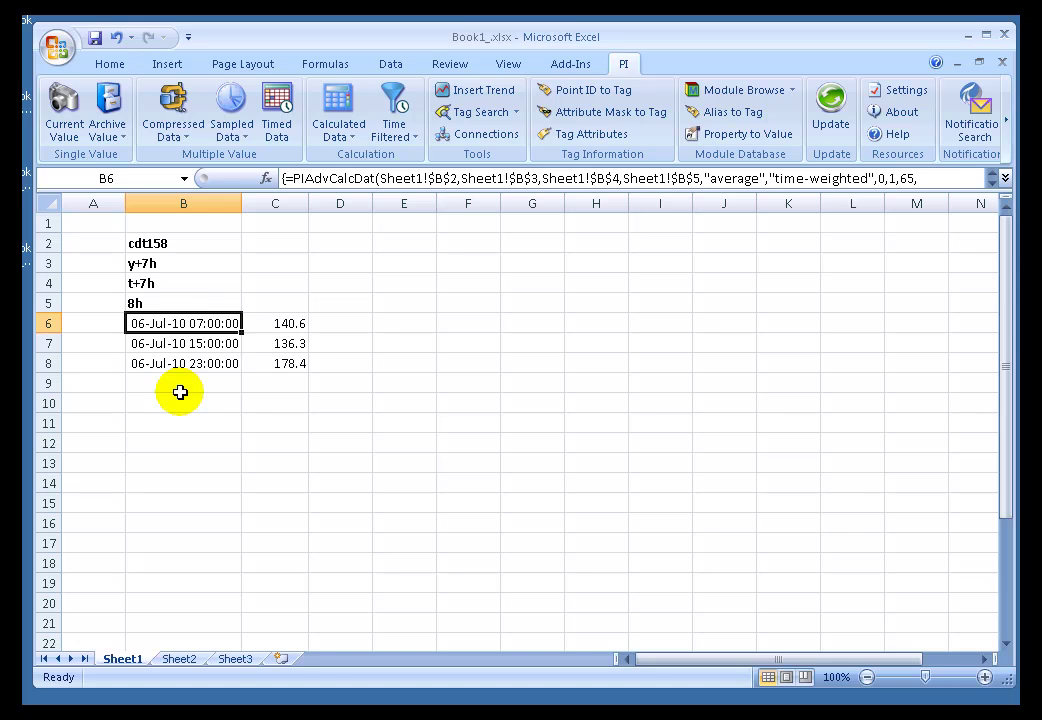
{"action": "left_click", "coordinate": [190, 386]}
{"action": "left_click", "coordinate": [182, 440]}
{"action": "left_click", "coordinate": [190, 320]}
- Configure the PI settings to display #N/A instead of blanks
{"action": "left_click", "coordinate": [900, 89]}
{"action": "left_click", "coordinate": [401, 267]}
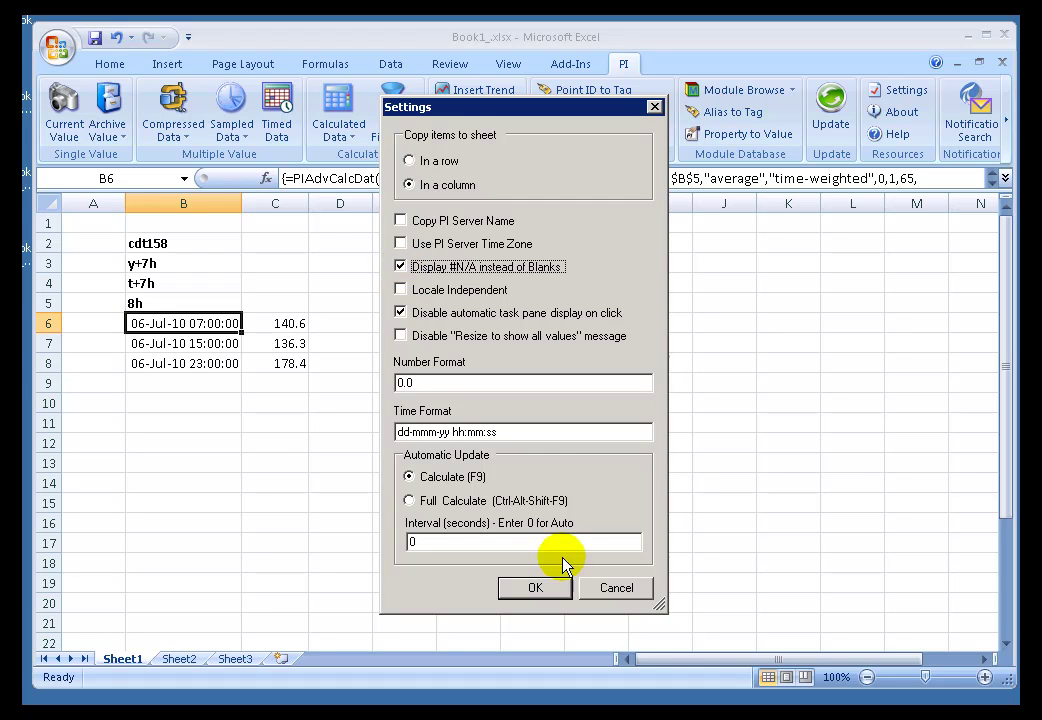
{"action": "left_click", "coordinate": [538, 587]}
- Set the time interval in B5 to 1h and back to 8h to recalculate the results
{"action": "left_click", "coordinate": [148, 304]}
{"action": "type", "text": "1h"}
{"action": "key", "text": "Return"}
{"action": "key", "text": "Up"}
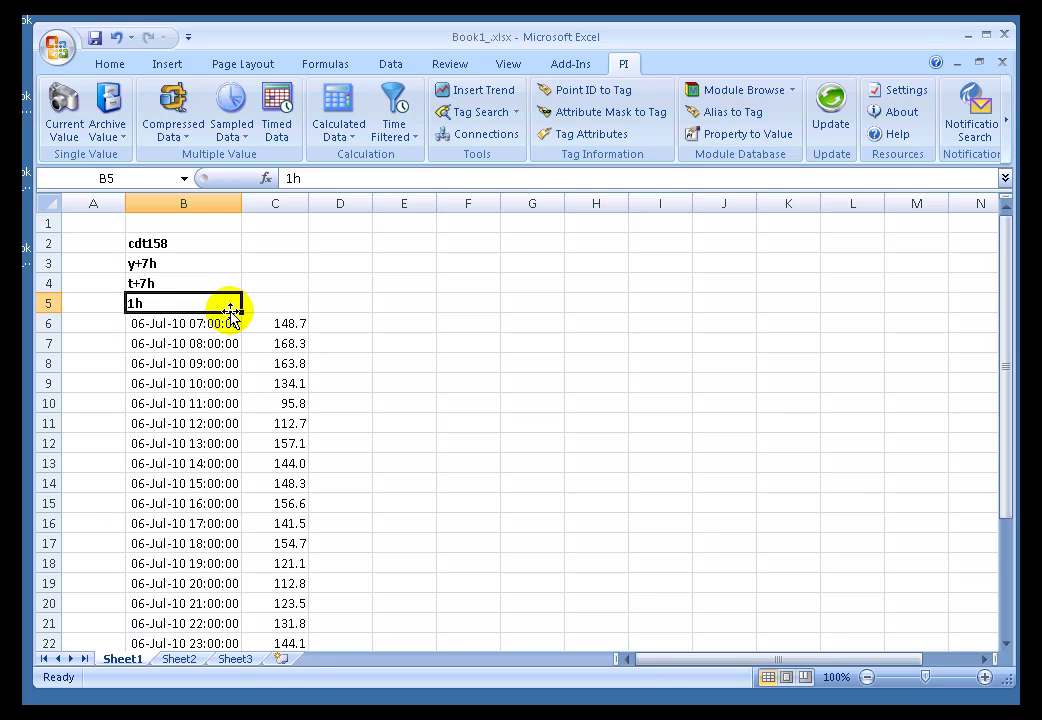
{"action": "type", "text": "8h"}
{"action": "key", "text": "Return"}
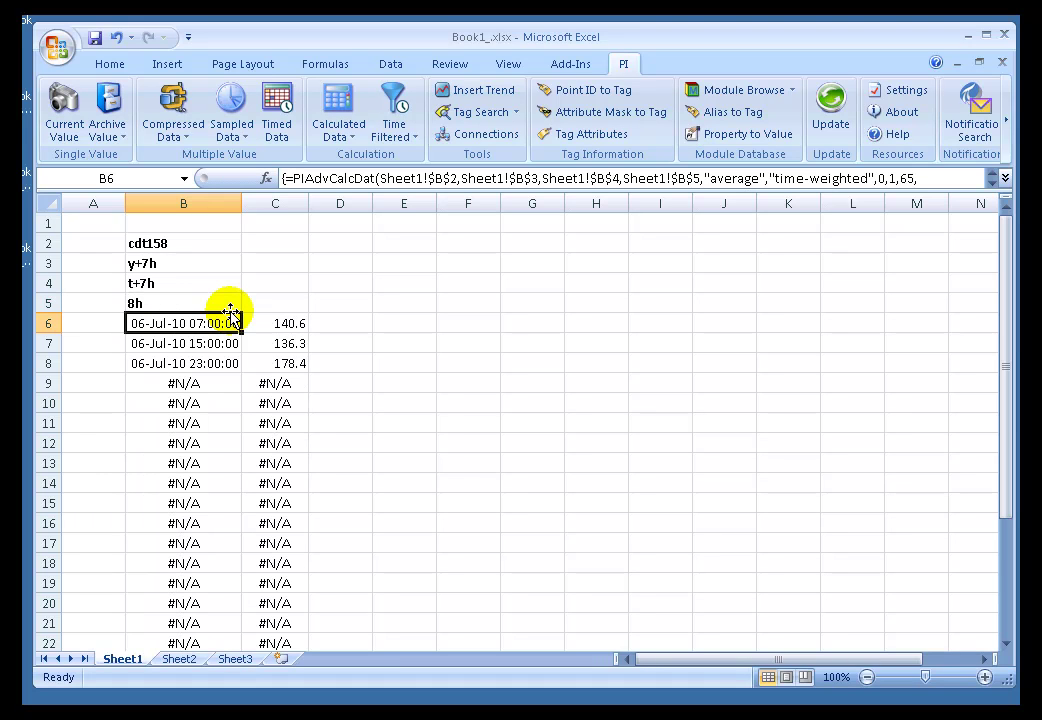
- Set the time interval in B5 to 4h, 1h and back to 8h to compare the recalculated results
{"action": "key", "text": "Up"}
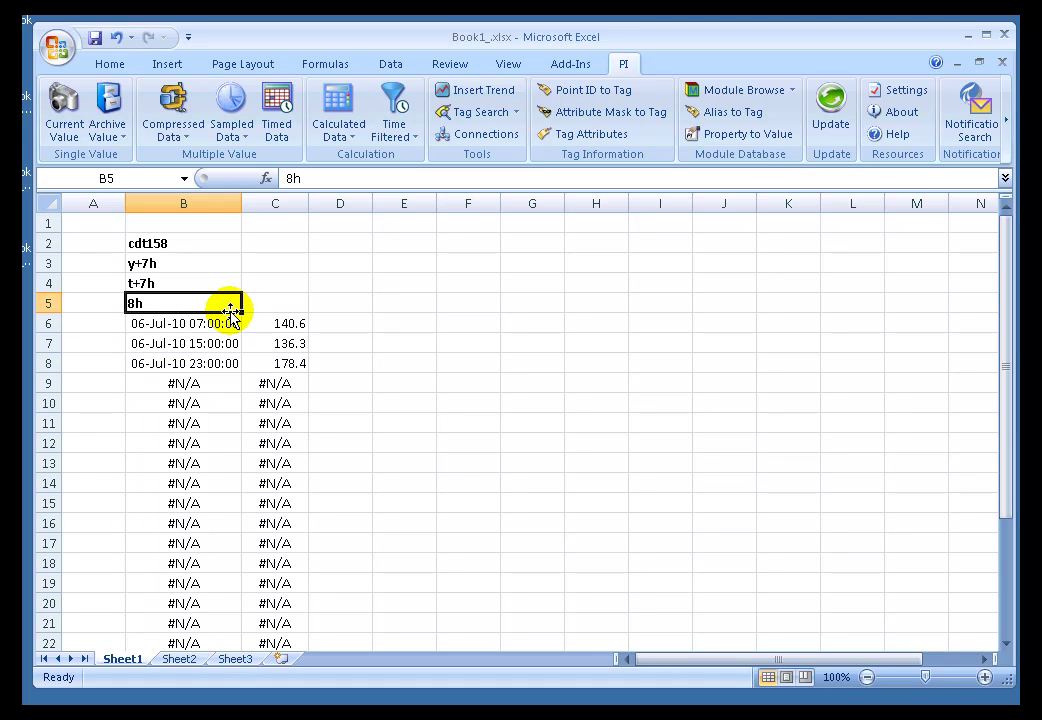
{"action": "type", "text": "4h"}
{"action": "key", "text": "Return"}
{"action": "key", "text": "Up"}
{"action": "type", "text": "1"}
{"action": "key", "text": "Return"}
{"action": "key", "text": "Up"}
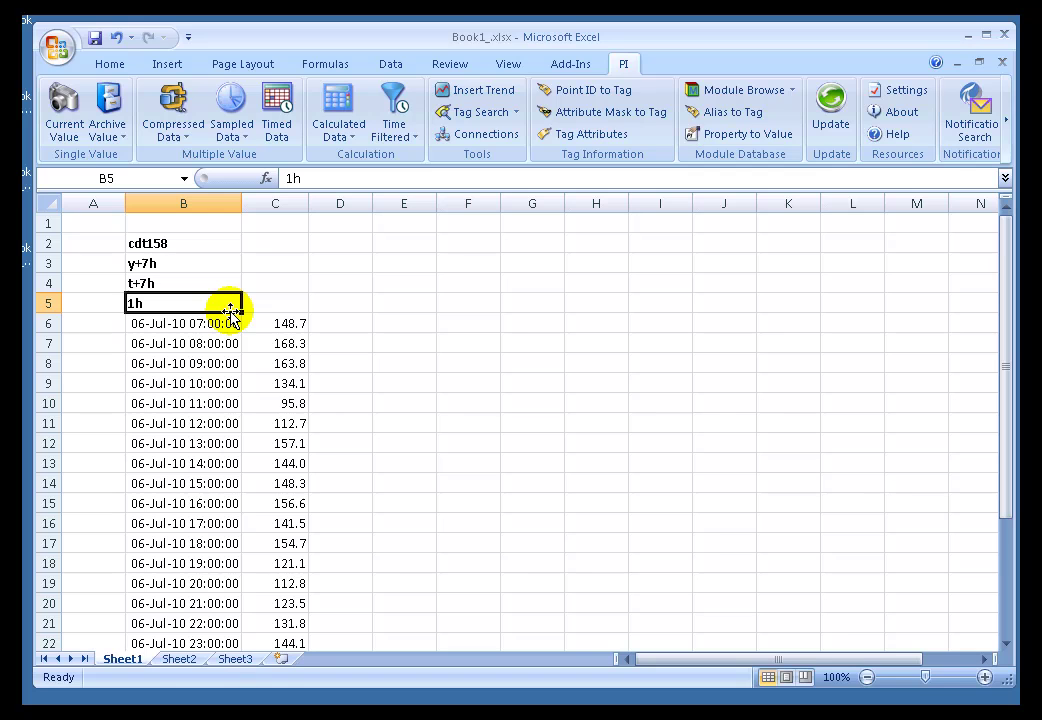
{"action": "type", "text": "8h"}
{"action": "key", "text": "Return"}
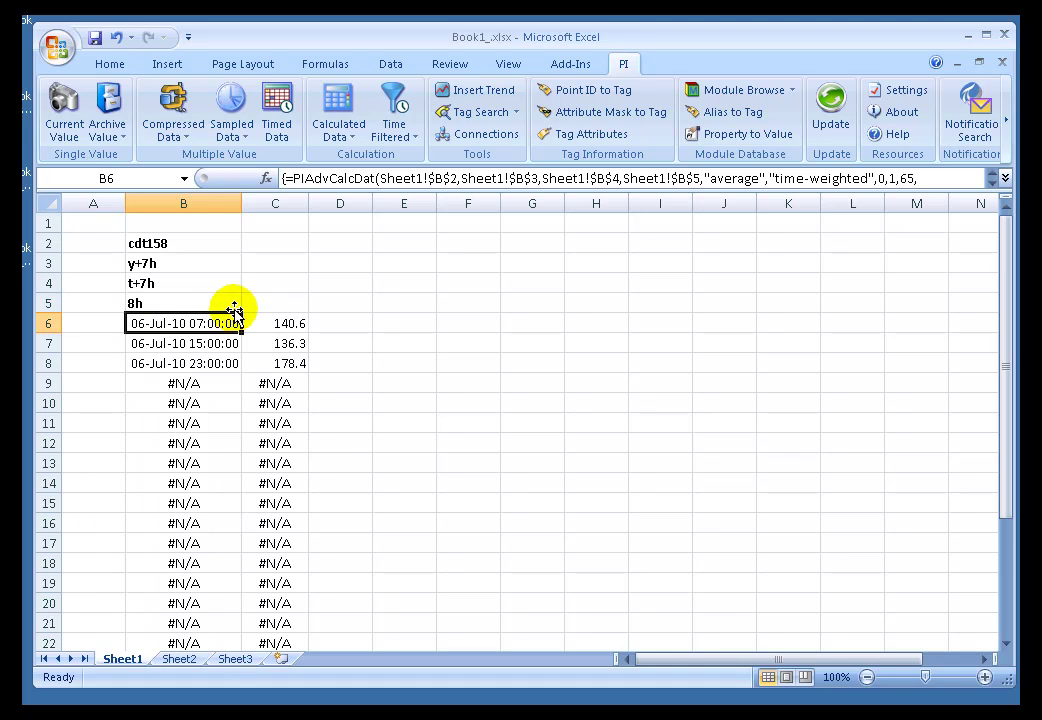
- Recalculate and resize the calculated data array in B6 to fit the 8h results
{"action": "left_click", "coordinate": [156, 243]}
{"action": "left_click", "coordinate": [150, 323]}
{"action": "right_click", "coordinate": [160, 323]}
{"action": "left_click", "coordinate": [286, 360]}
{"action": "left_click", "coordinate": [198, 378]}
{"action": "left_click", "coordinate": [286, 385]}
{"action": "left_click", "coordinate": [188, 364]}
{"action": "left_click", "coordinate": [194, 343]}
{"action": "left_click", "coordinate": [205, 323]}
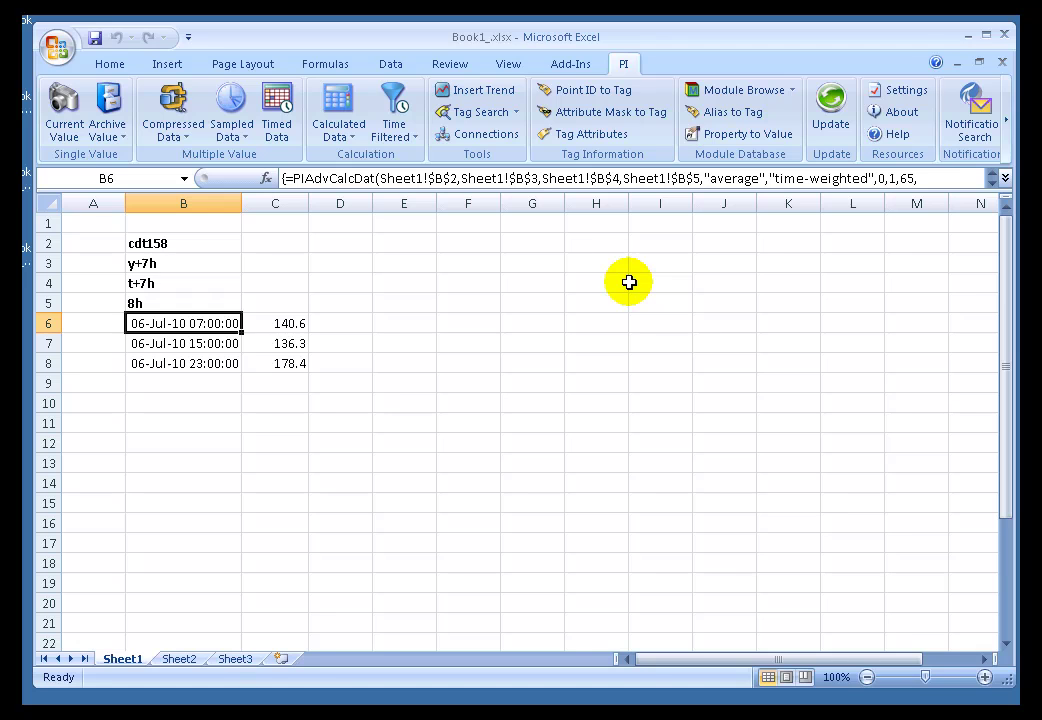
- Change the calculation mode of the calculated data to maximum and include the min/max time column
{"action": "left_click", "coordinate": [205, 343]}
{"action": "left_click", "coordinate": [338, 110]}
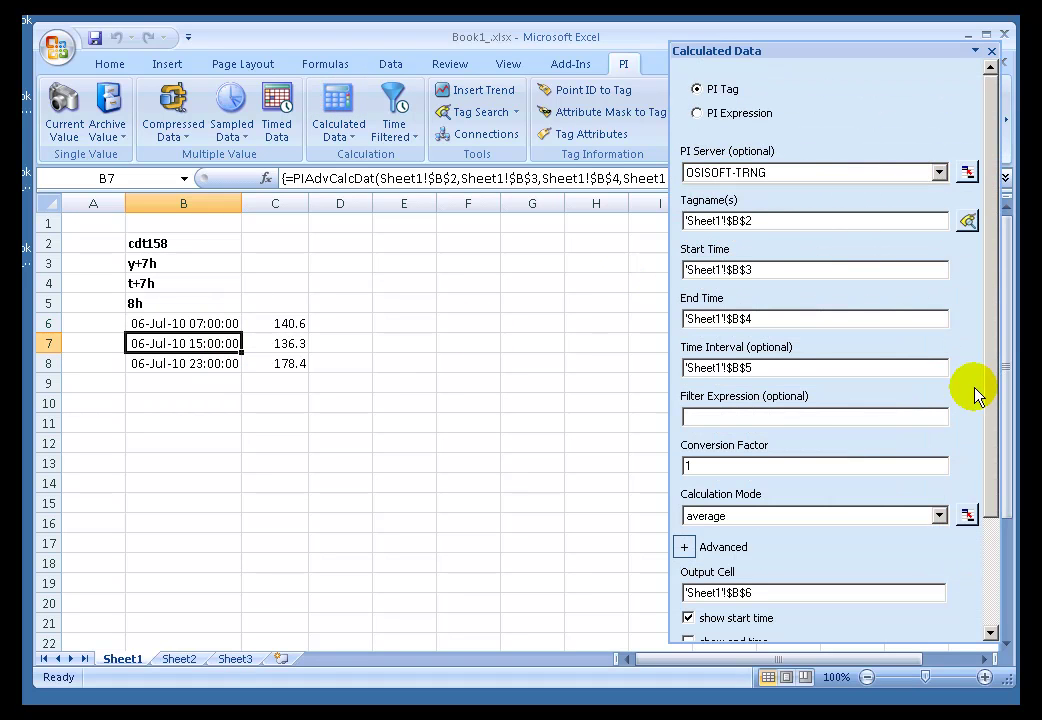
{"action": "left_click", "coordinate": [938, 516]}
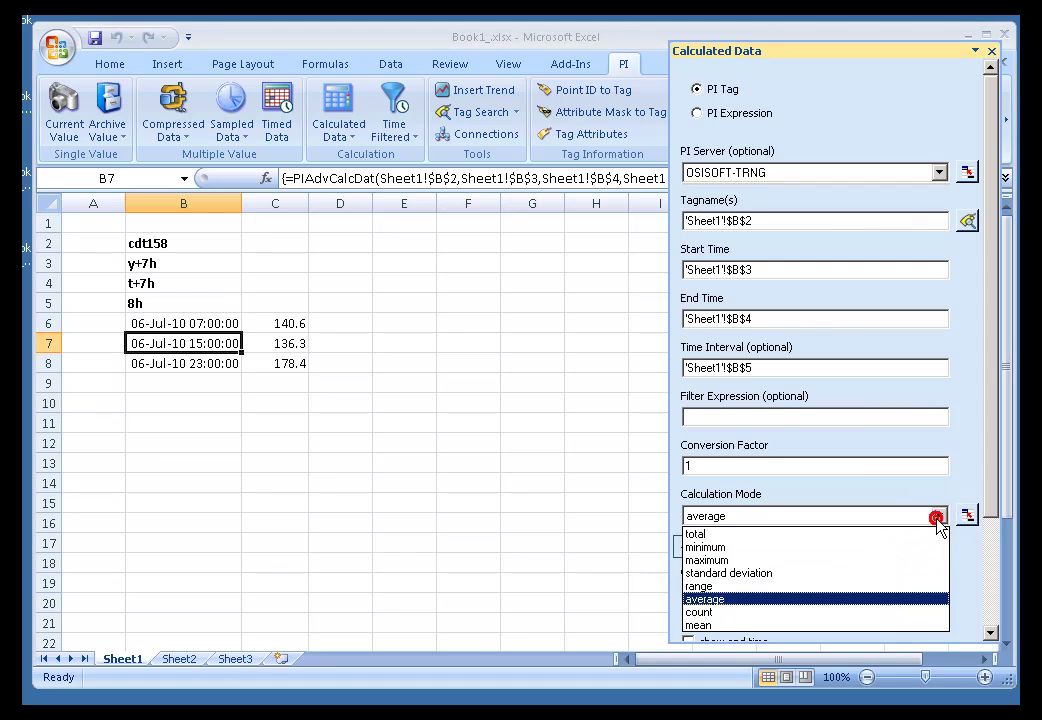
{"action": "left_click", "coordinate": [705, 560]}
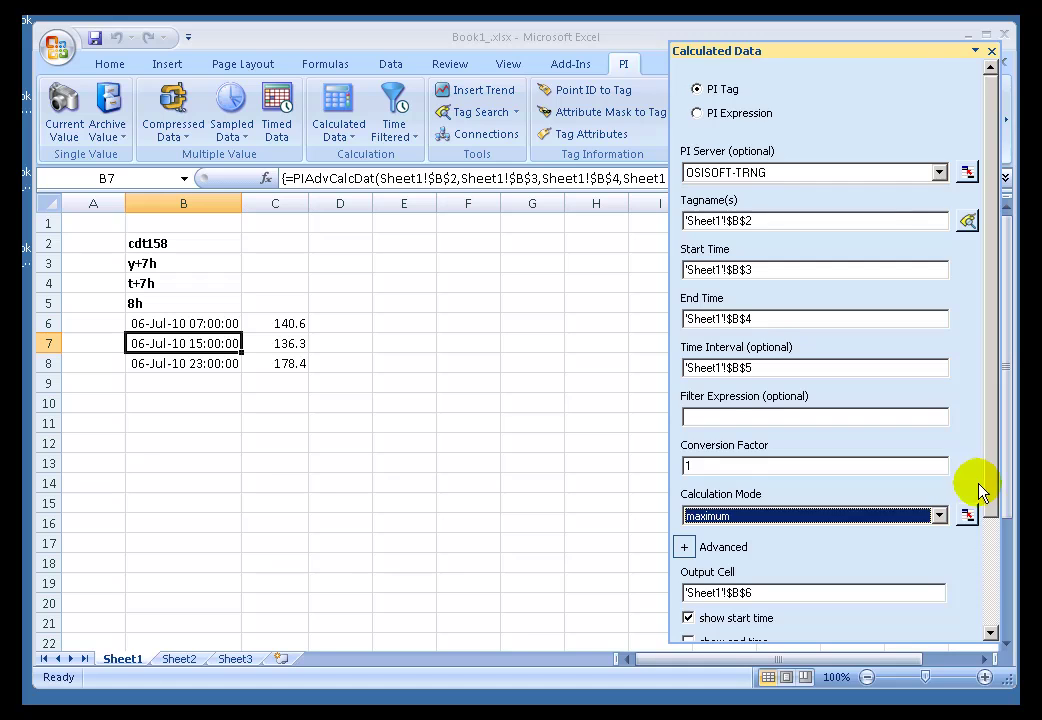
{"action": "left_click_drag", "start_coordinate": [993, 490], "coordinate": [1003, 565]}
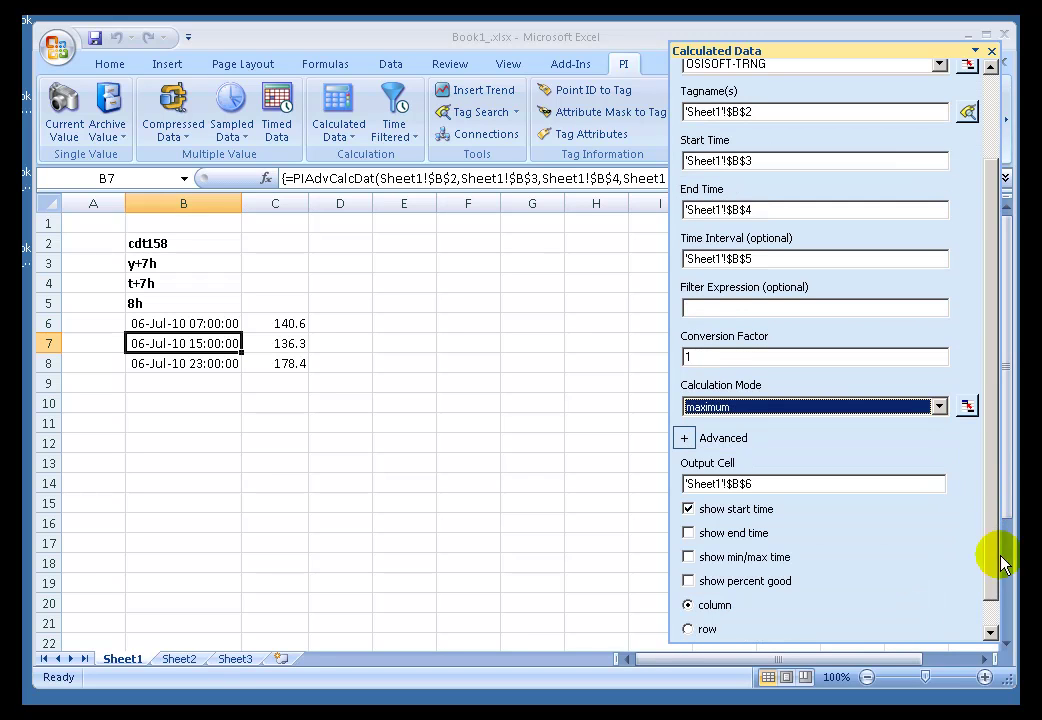
{"action": "left_click", "coordinate": [688, 560]}
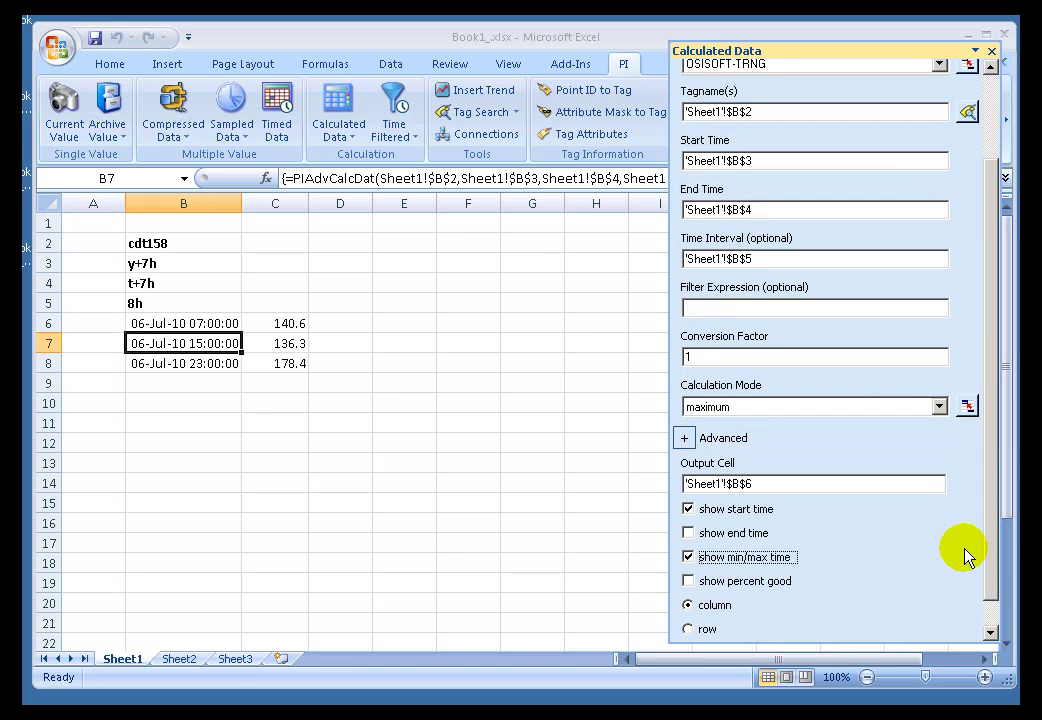
{"action": "scroll", "coordinate": [995, 577], "scroll_direction": "down", "scroll_amount": 1}
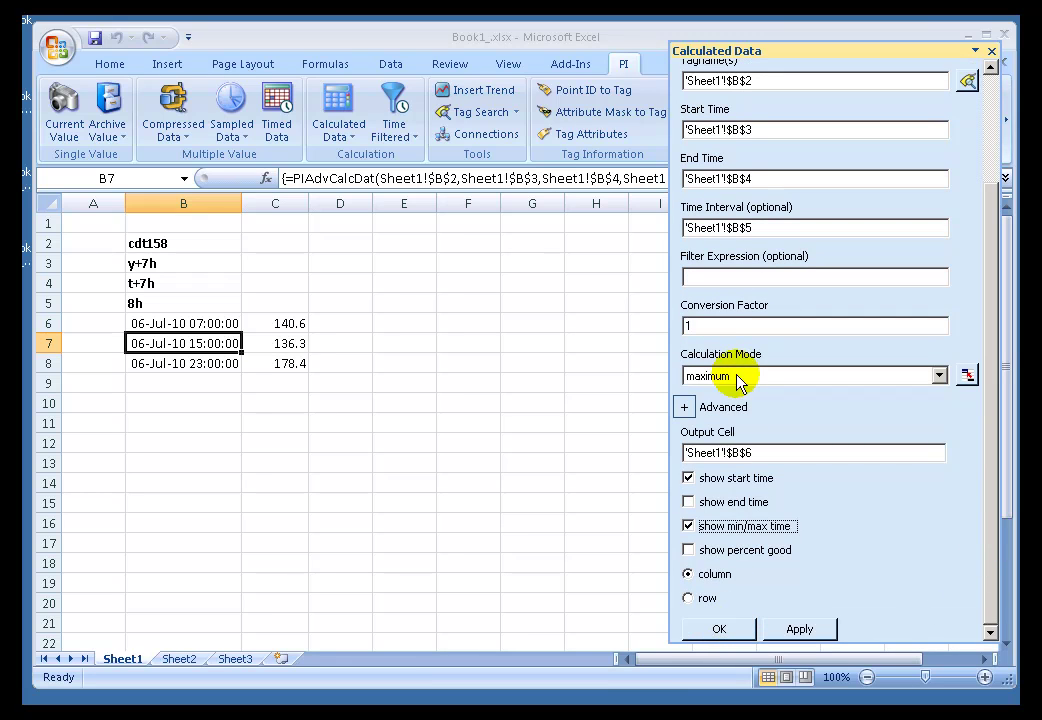
{"action": "left_click", "coordinate": [732, 632]}
- Widen column C to fit its timestamps and check the first maximum and its time in row 6
{"action": "double_click", "coordinate": [308, 203]}
{"action": "left_click", "coordinate": [407, 325]}
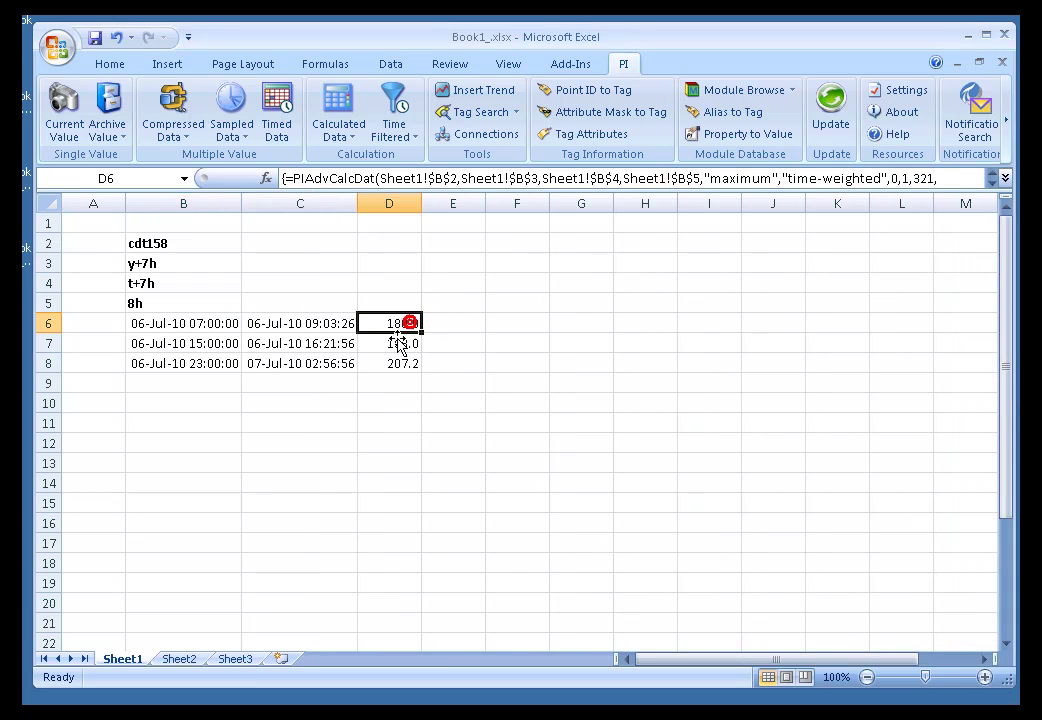
{"action": "left_click", "coordinate": [303, 327]}
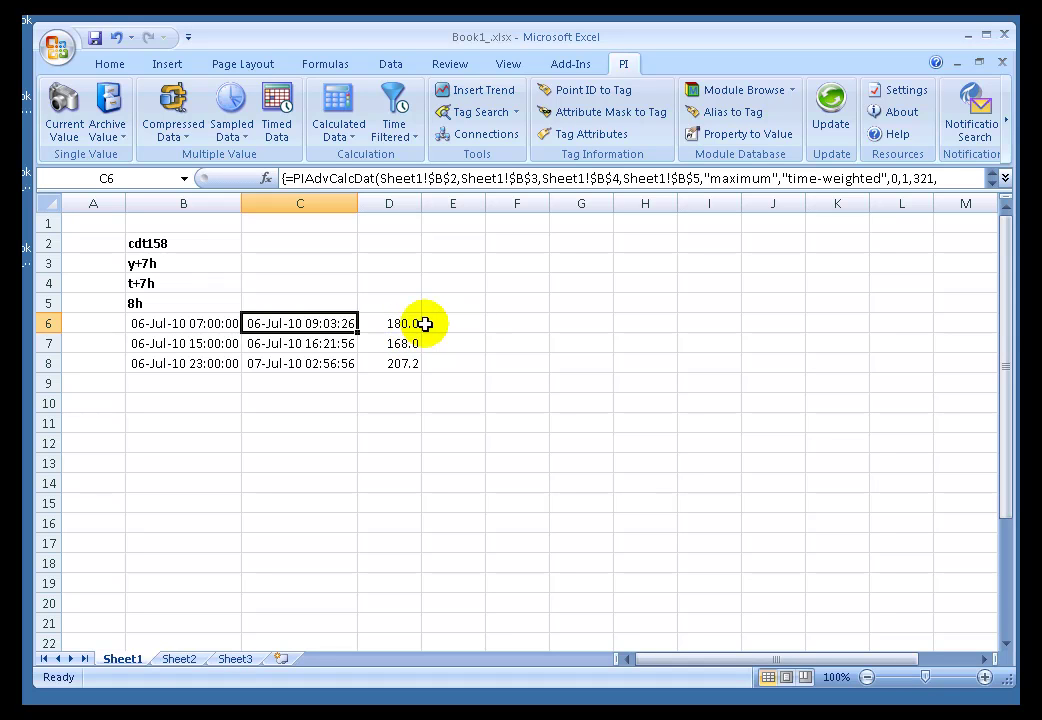
- Set the calculation mode to total and try conversion factors of 24, 1440 and 86400
{"action": "left_click", "coordinate": [324, 110]}
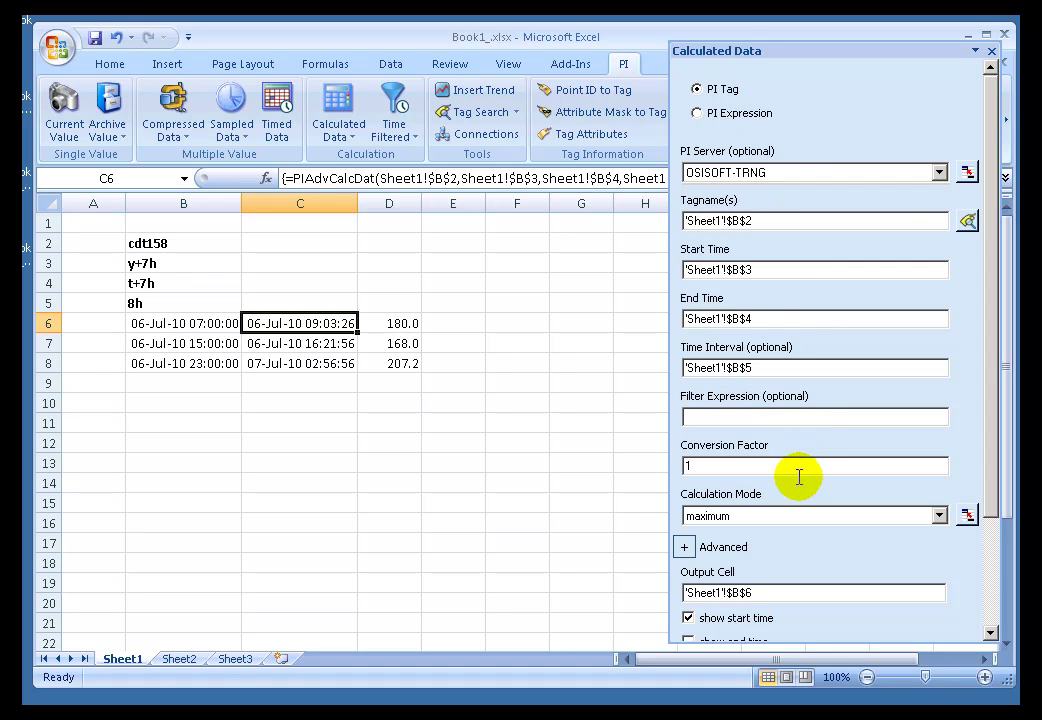
{"action": "left_click", "coordinate": [938, 516]}
{"action": "left_click", "coordinate": [690, 534]}
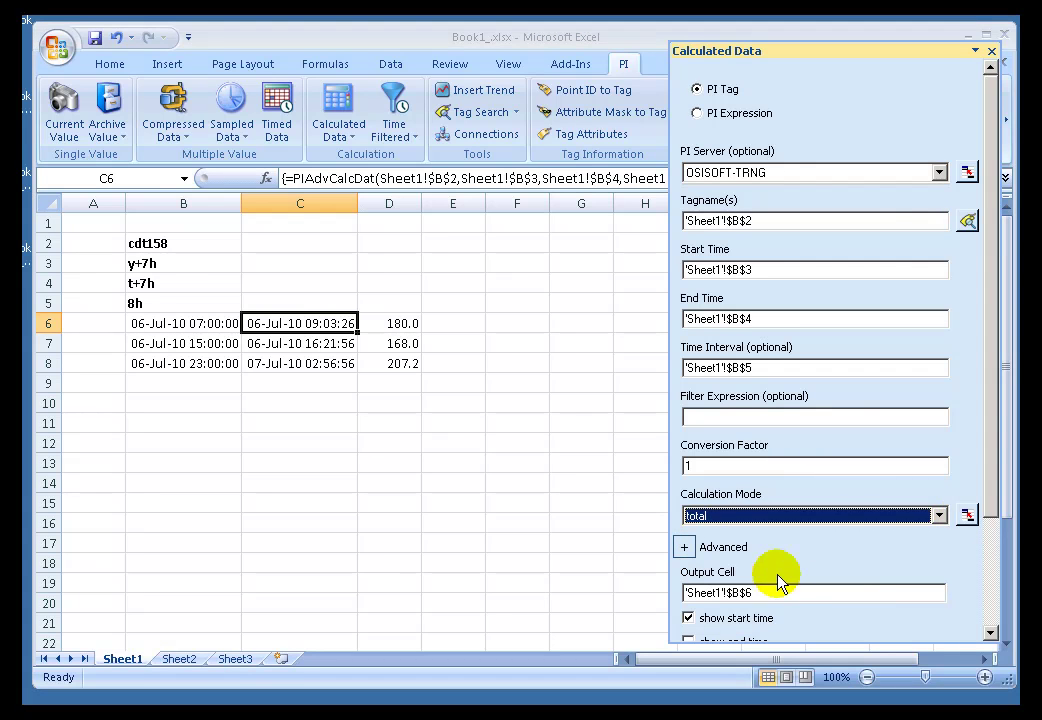
{"action": "left_click", "coordinate": [993, 504]}
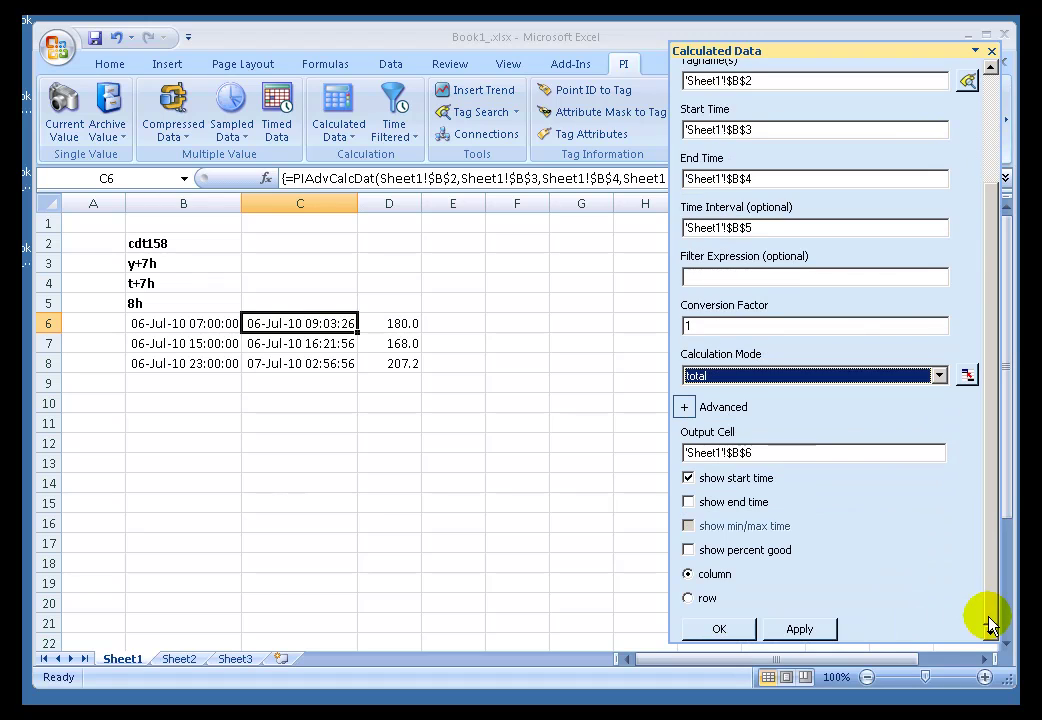
{"action": "left_click", "coordinate": [738, 331]}
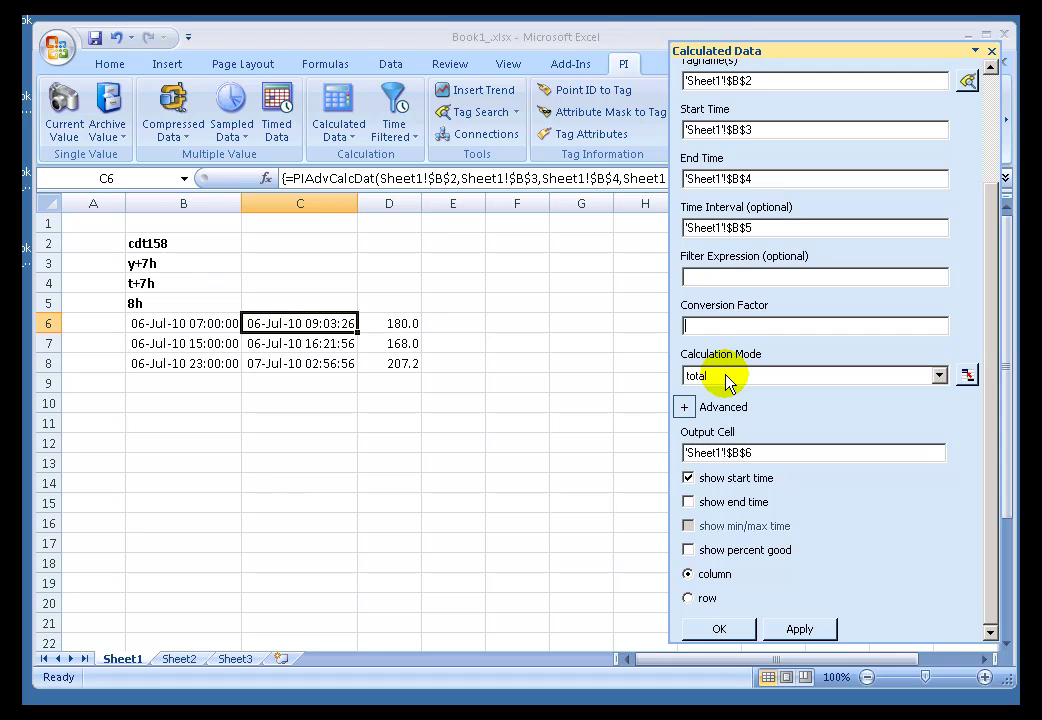
{"action": "type", "text": "24"}
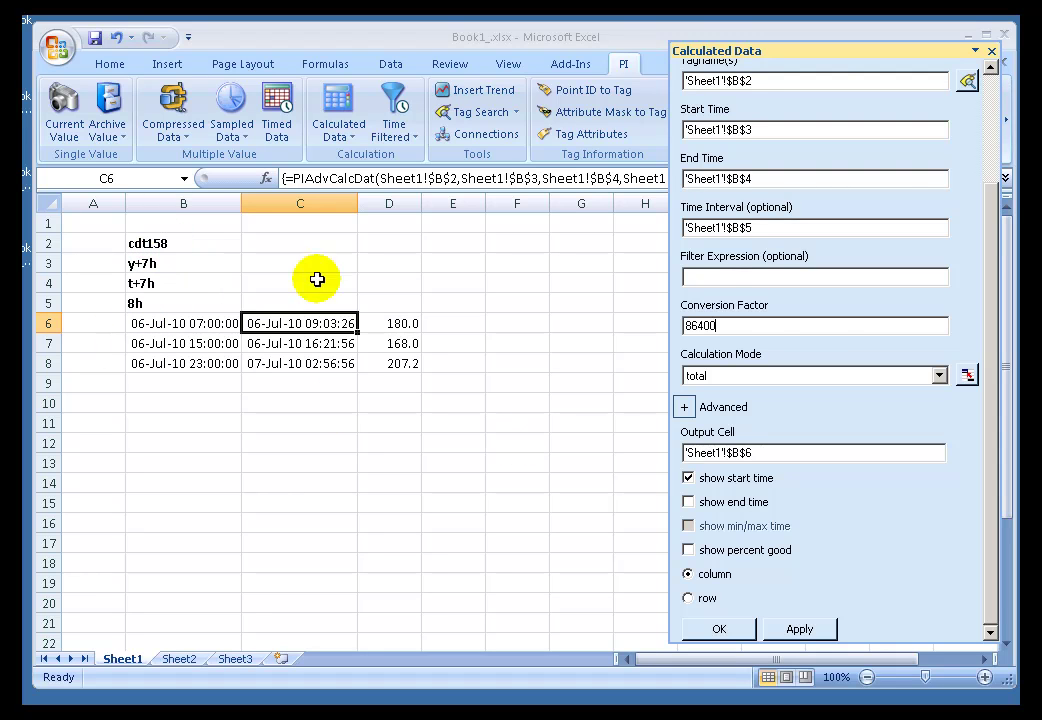
{"action": "double_click", "coordinate": [714, 327]}
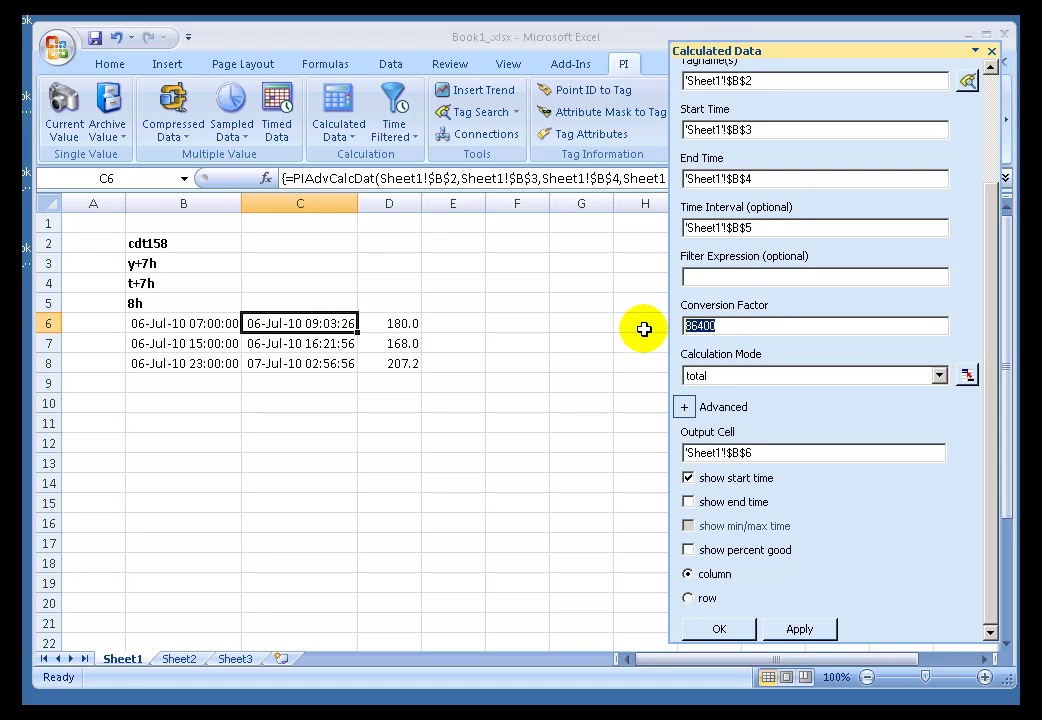
{"action": "type", "text": "1440"}
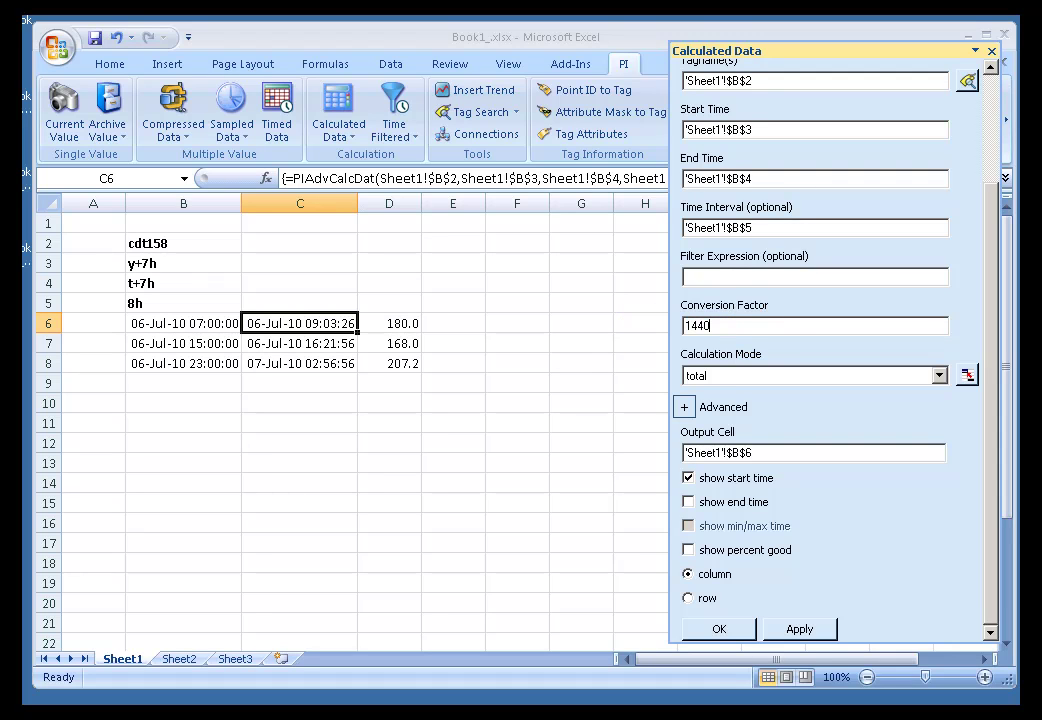
{"action": "double_click", "coordinate": [726, 325]}
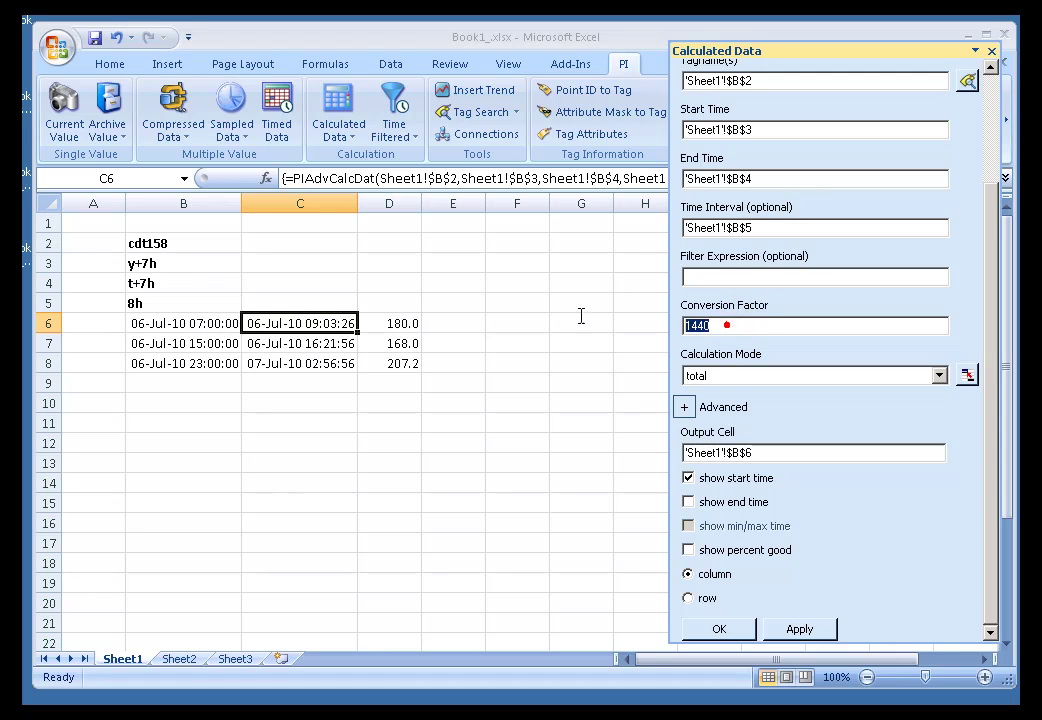
{"action": "type", "text": "86400"}
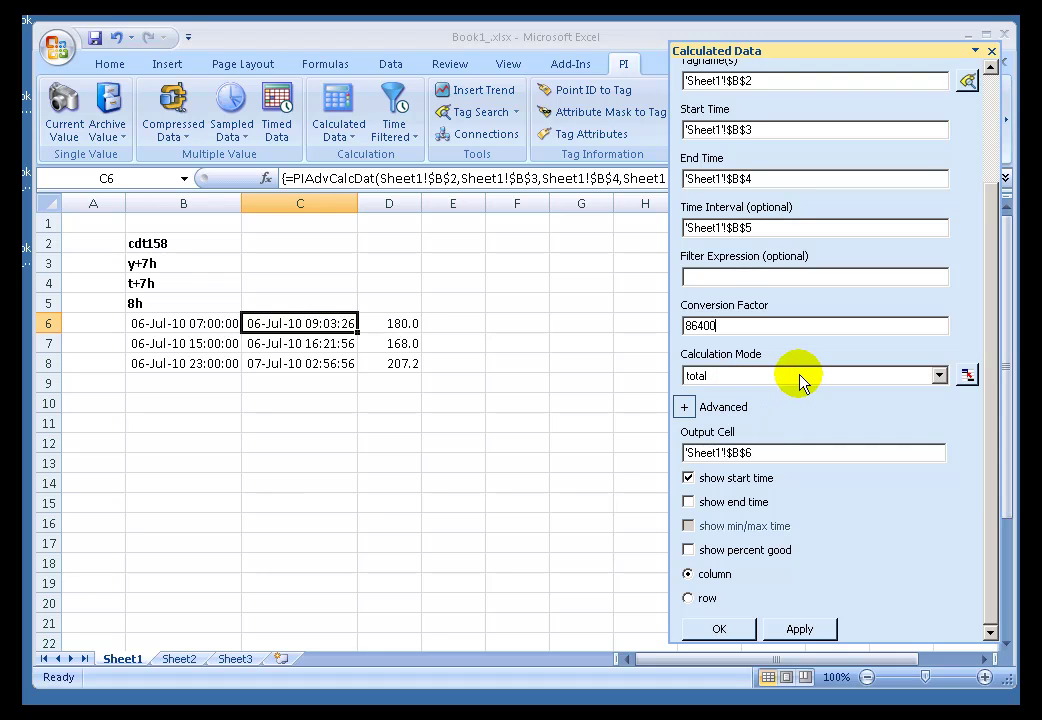
- Return the calculation mode to average with a conversion factor of 1 and apply it to the results
{"action": "double_click", "coordinate": [750, 329]}
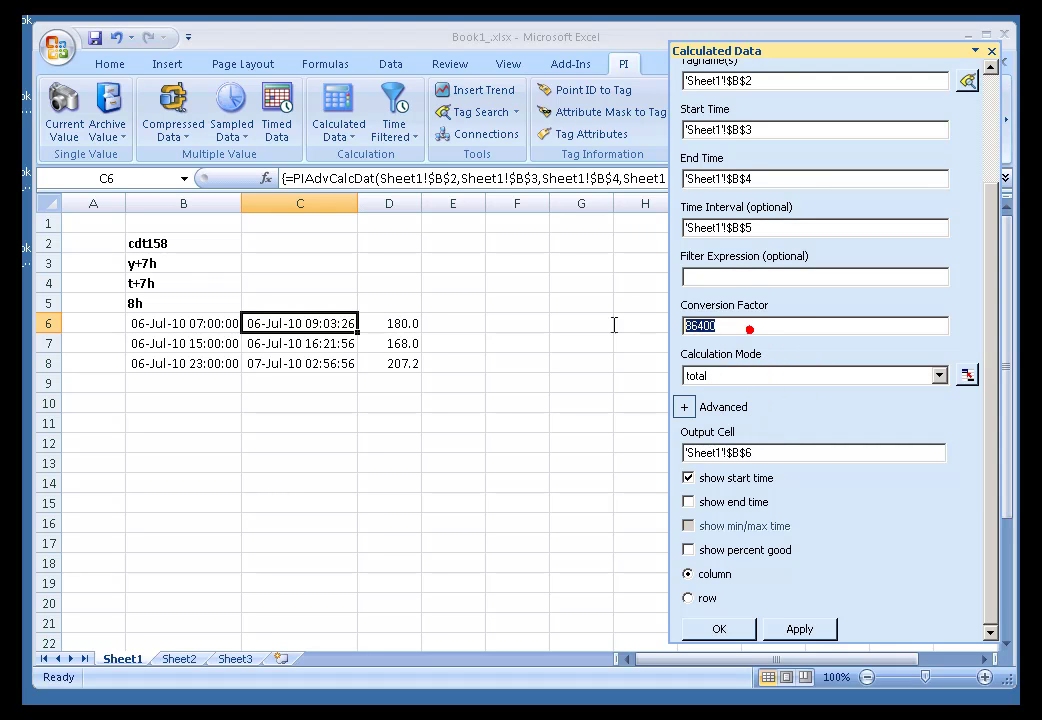
{"action": "left_click", "coordinate": [757, 376]}
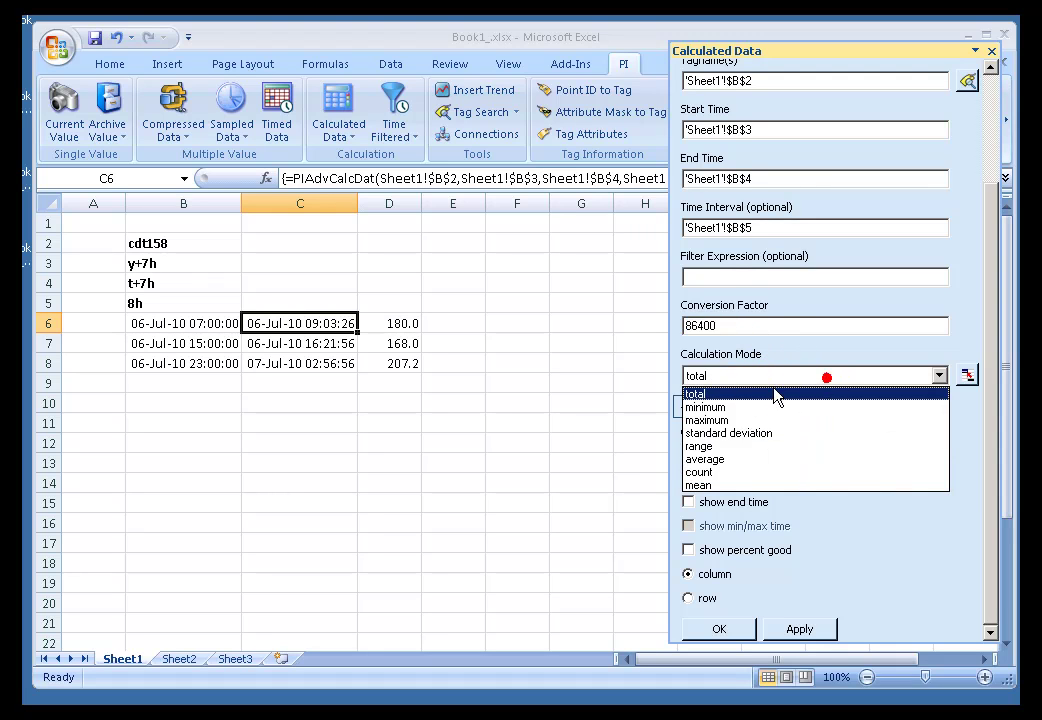
{"action": "left_click", "coordinate": [705, 459]}
{"action": "double_click", "coordinate": [760, 327]}
{"action": "type", "text": "1"}
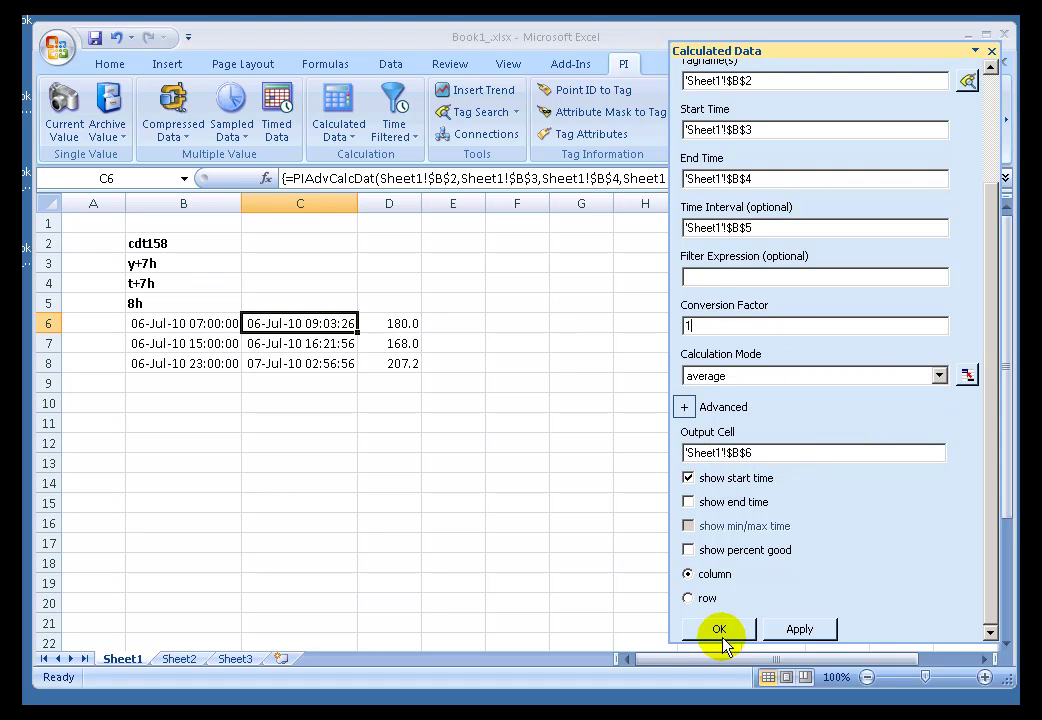
{"action": "left_click", "coordinate": [720, 629]}
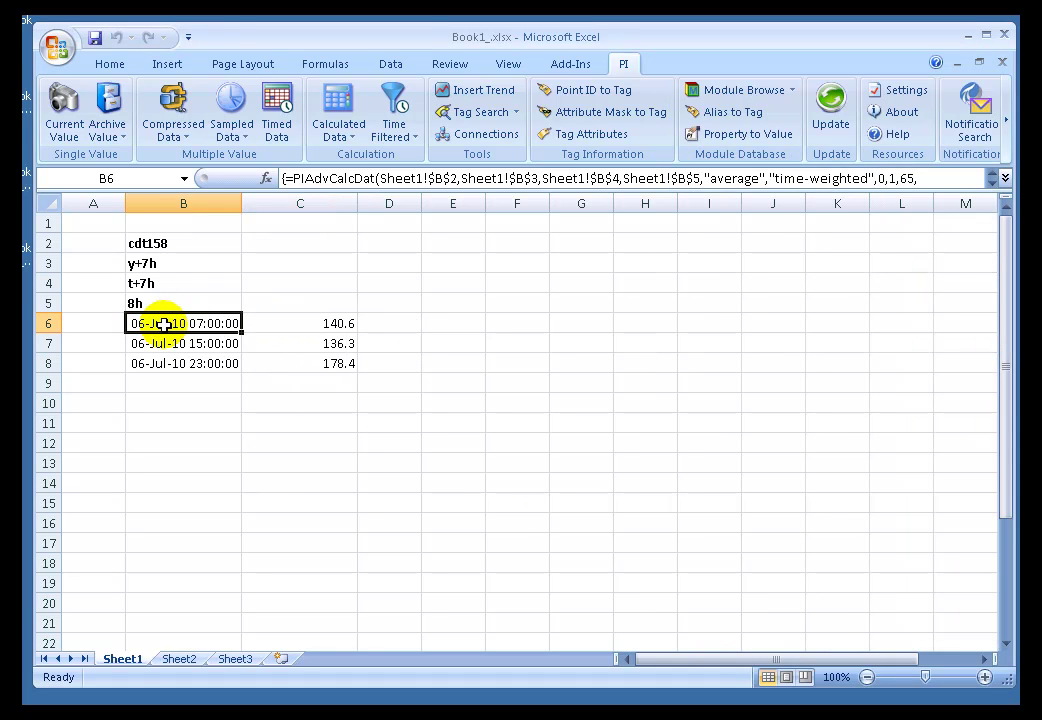
- Scale the calculated averages with a conversion factor of 1000
{"action": "left_click", "coordinate": [330, 112]}
{"action": "left_click", "coordinate": [714, 467]}
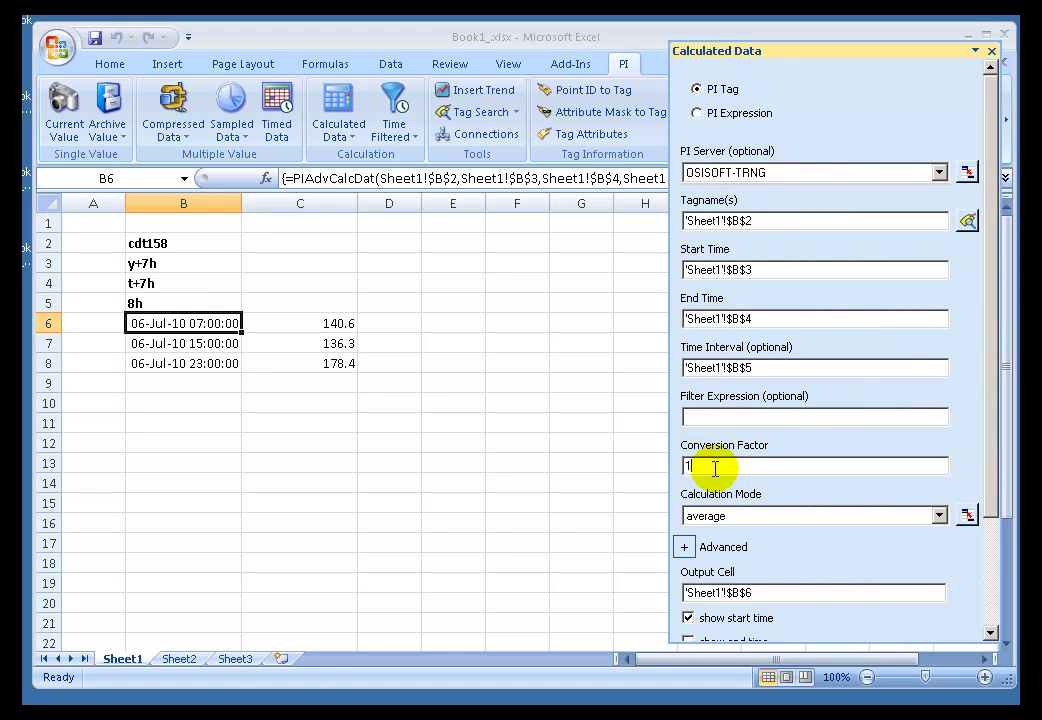
{"action": "type", "text": "000"}
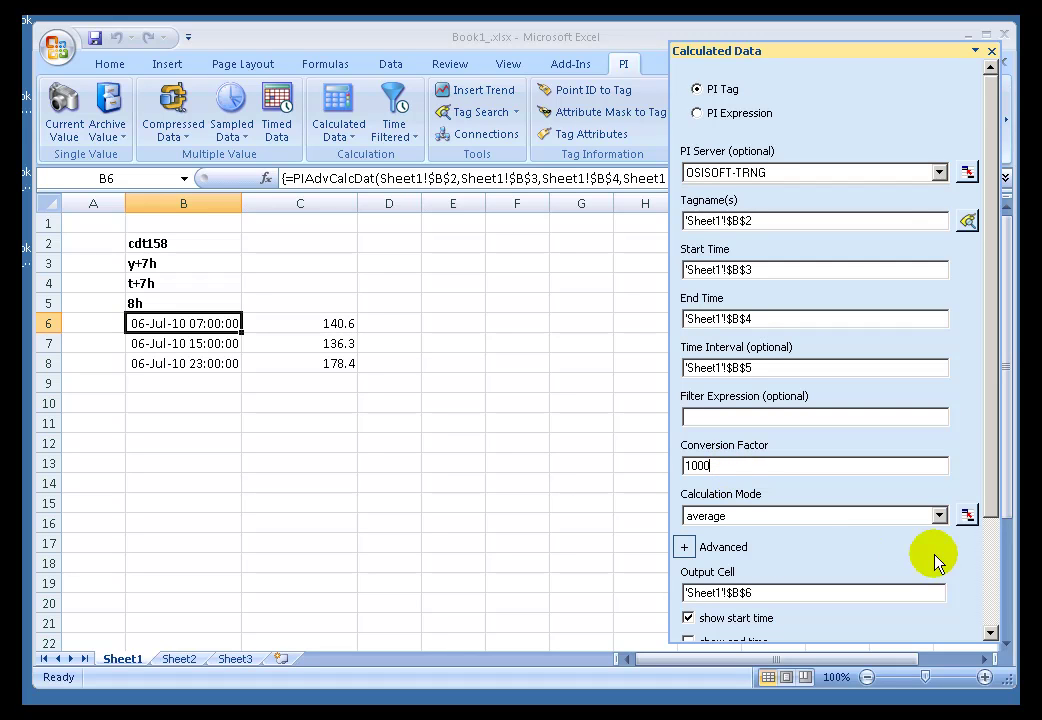
{"action": "left_click", "coordinate": [993, 510]}
{"action": "left_click", "coordinate": [733, 628]}
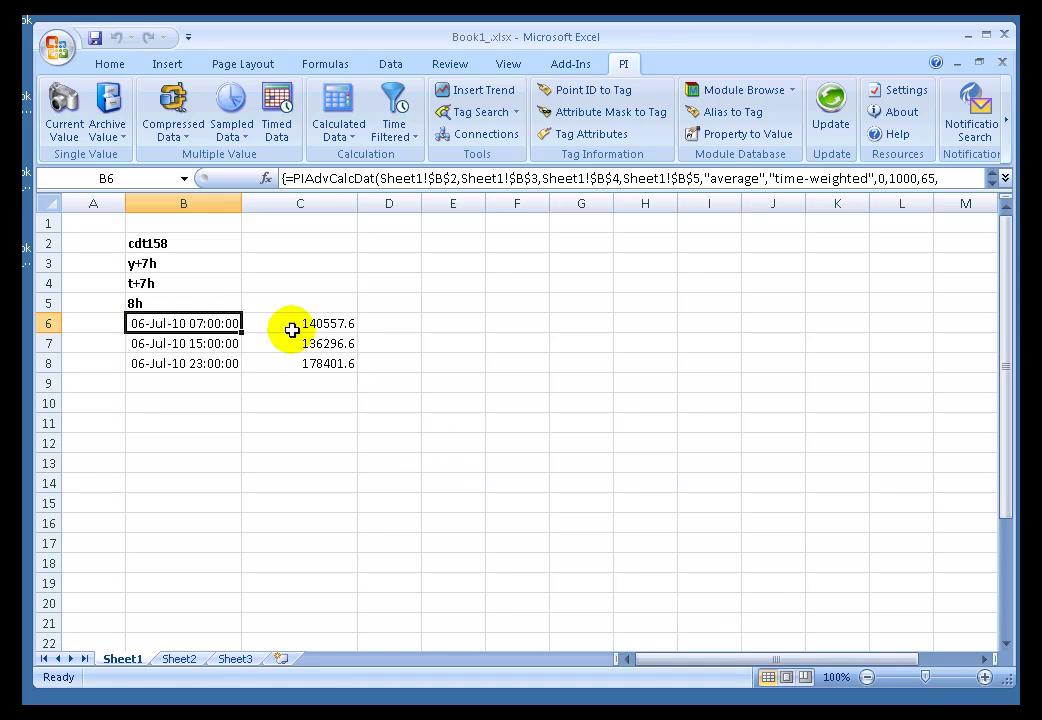
- Reset the conversion factor to 1 and open the list of calculation modes
{"action": "left_click", "coordinate": [332, 108]}
{"action": "double_click", "coordinate": [746, 464]}
{"action": "type", "text": "1"}
{"action": "left_click", "coordinate": [940, 515]}
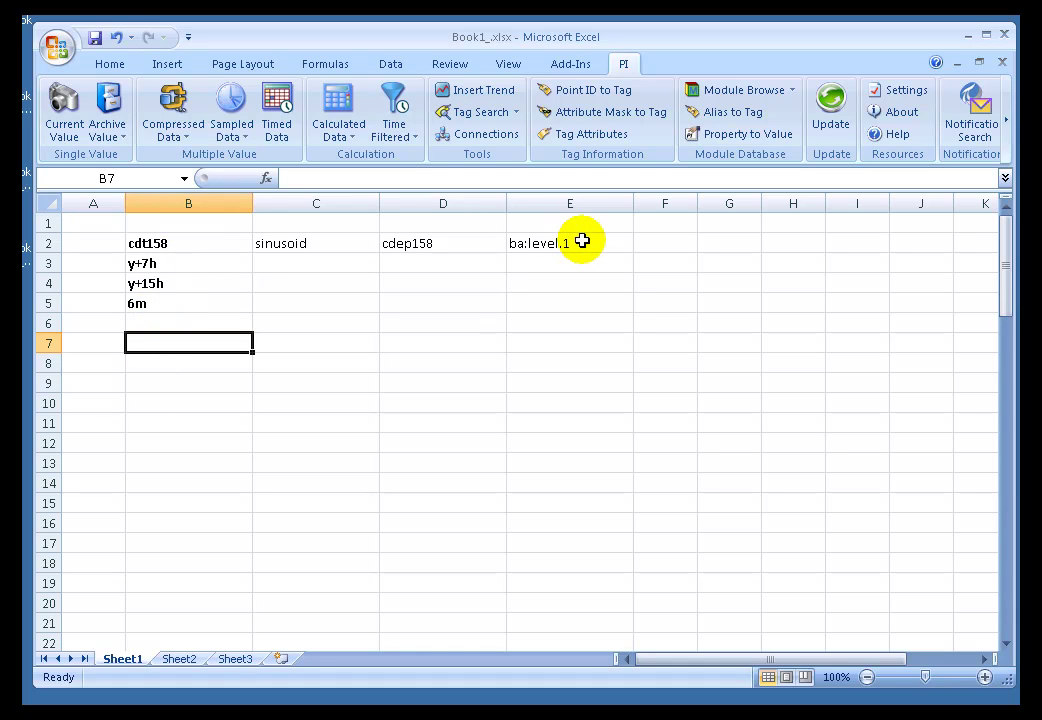
{"action": "left_click_drag", "start_coordinate": [187, 246], "coordinate": [553, 250]}
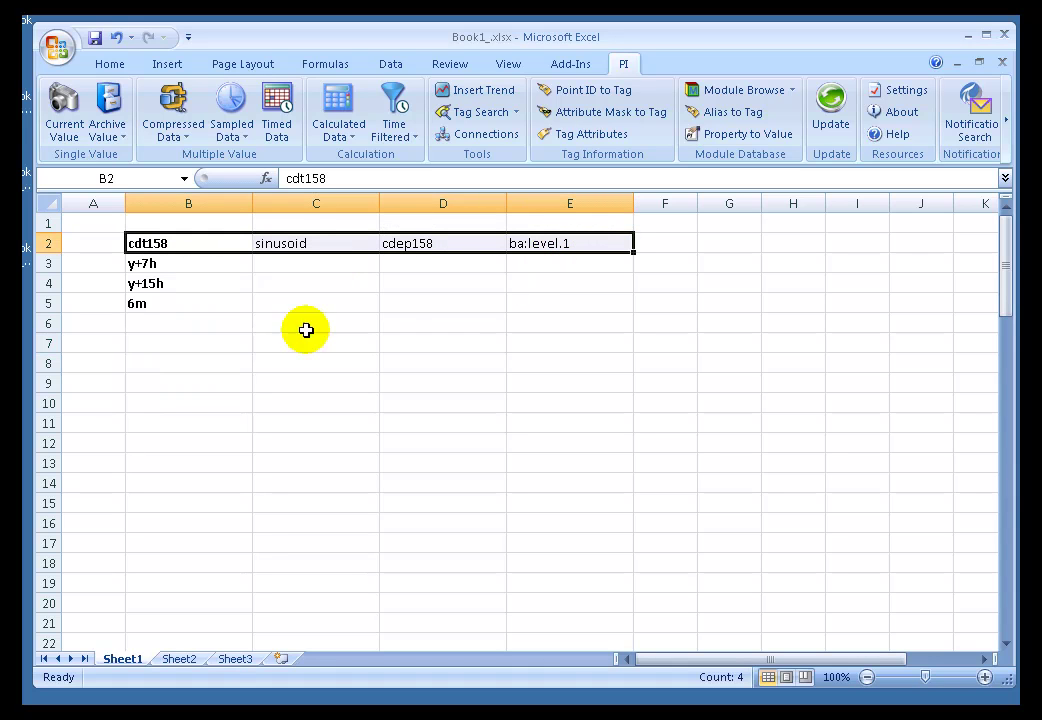
{"action": "left_click", "coordinate": [161, 354]}
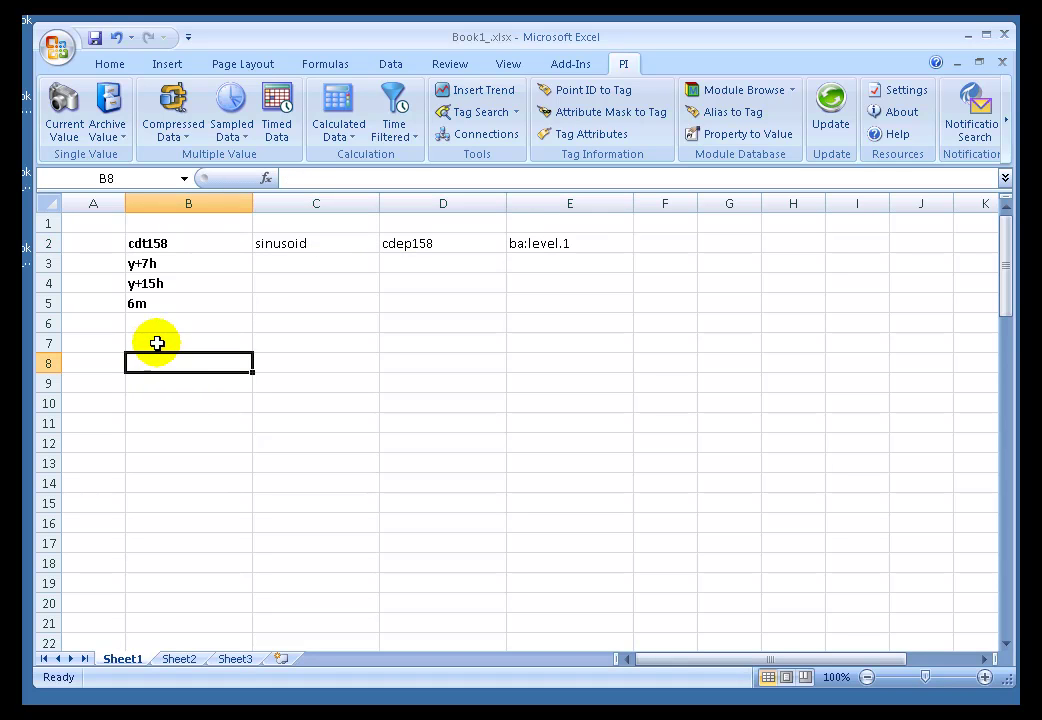
{"action": "left_click", "coordinate": [153, 344]}
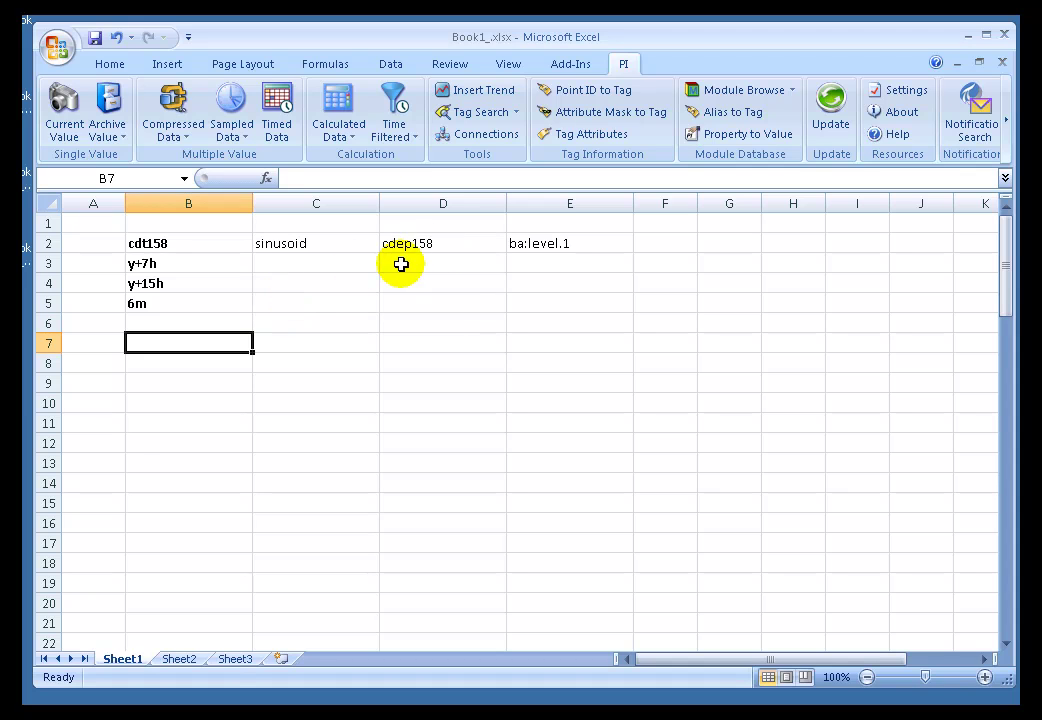
- Start a Calculated Data query with output at cell A7, using the four tag names in B2:E2
{"action": "left_click", "coordinate": [89, 344]}
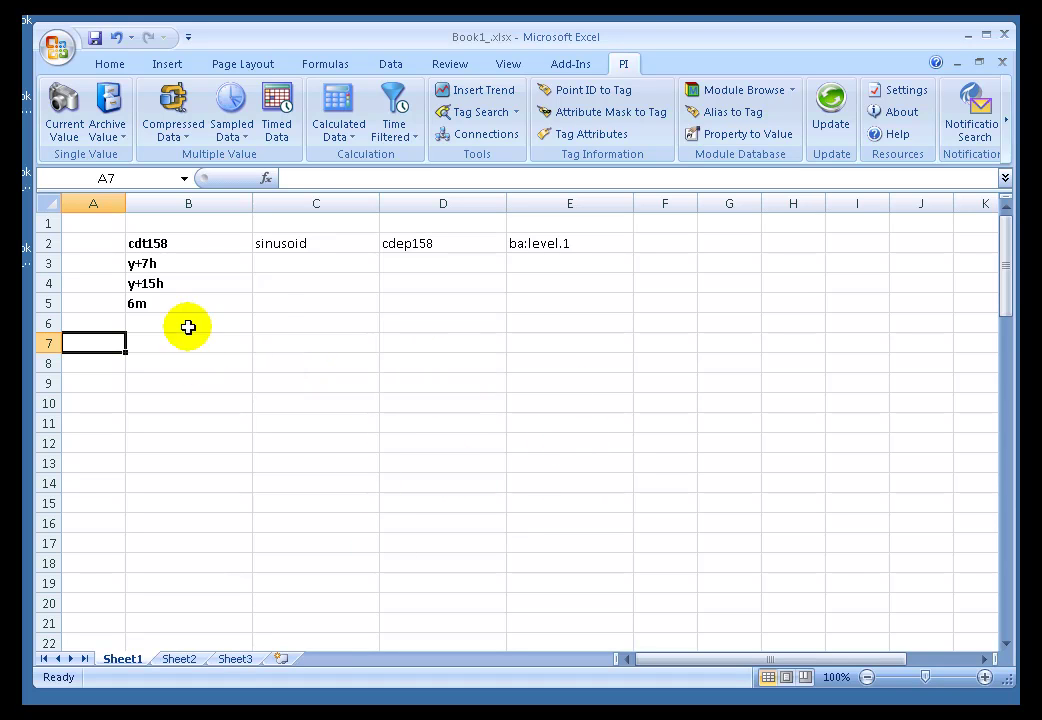
{"action": "left_click", "coordinate": [345, 110]}
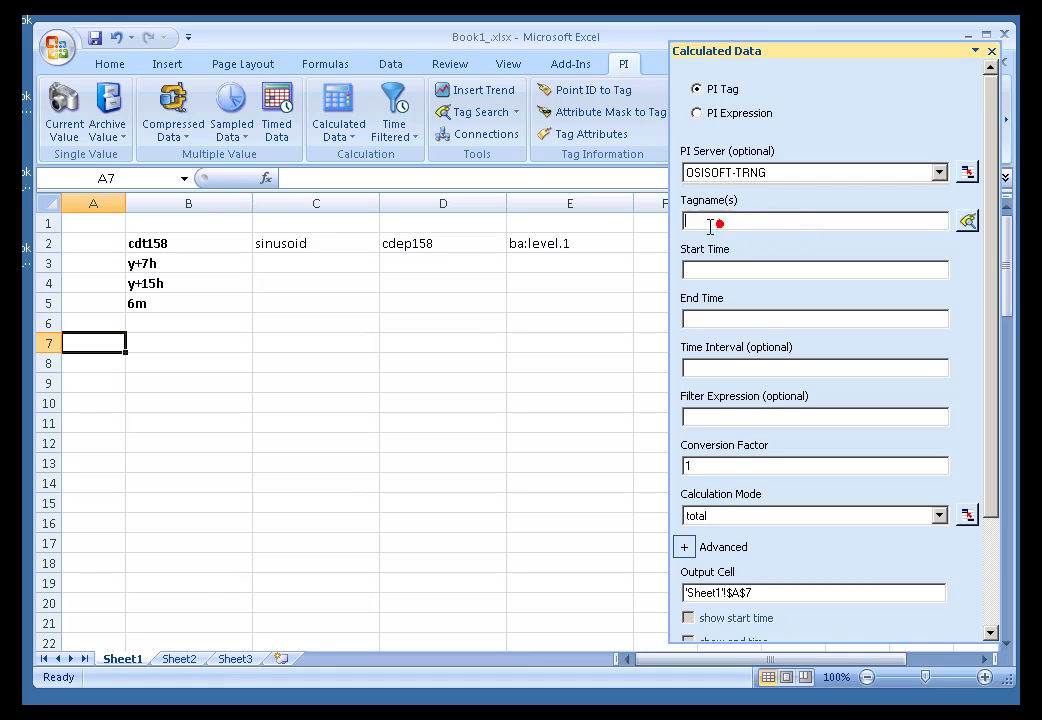
{"action": "left_click_drag", "start_coordinate": [200, 246], "coordinate": [570, 240]}
- Reference cell B3 as the start time, B4 as the end time and B5 as the time interval
{"action": "left_click", "coordinate": [711, 271]}
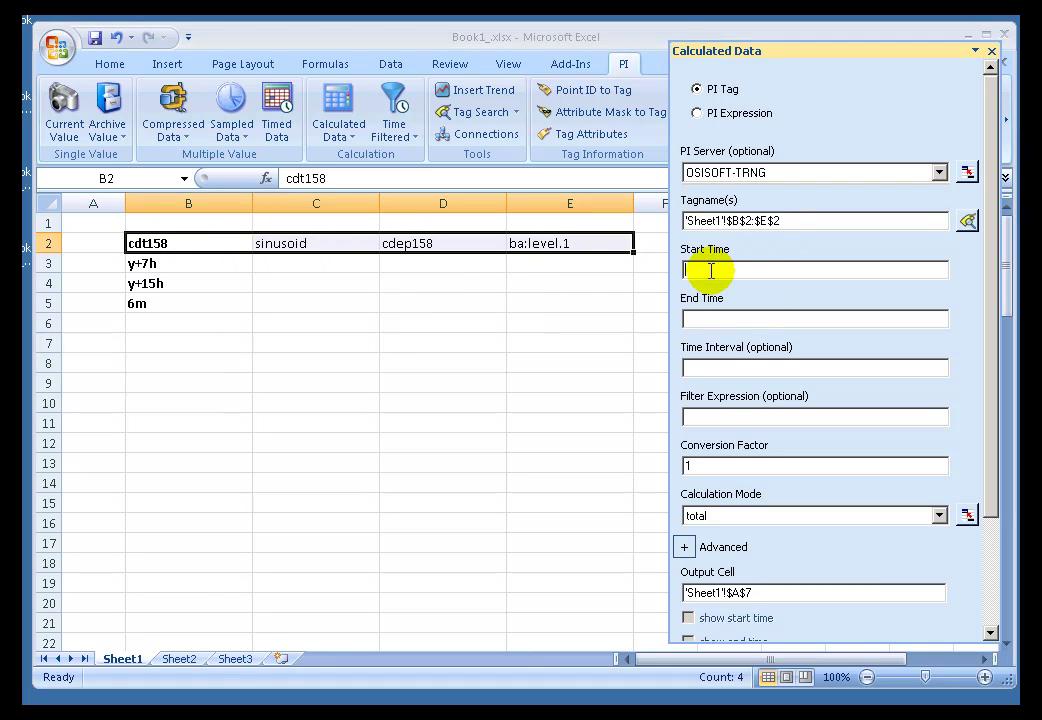
{"action": "left_click", "coordinate": [174, 265]}
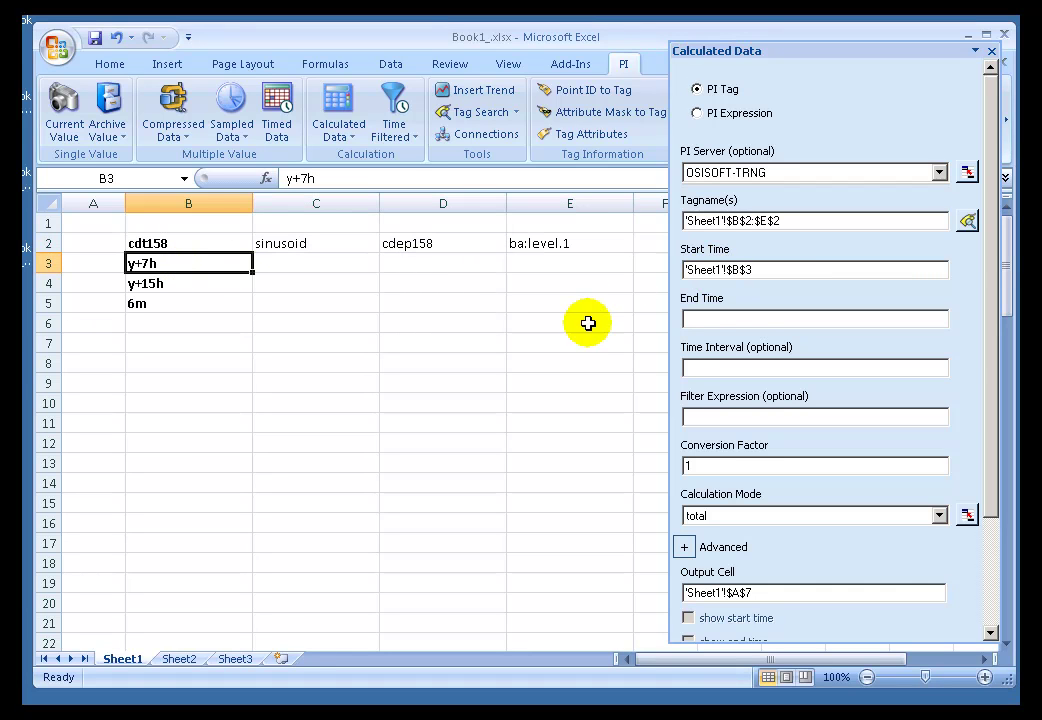
{"action": "left_click", "coordinate": [695, 320]}
{"action": "left_click", "coordinate": [228, 283]}
{"action": "left_click", "coordinate": [697, 370]}
{"action": "left_click", "coordinate": [169, 305]}
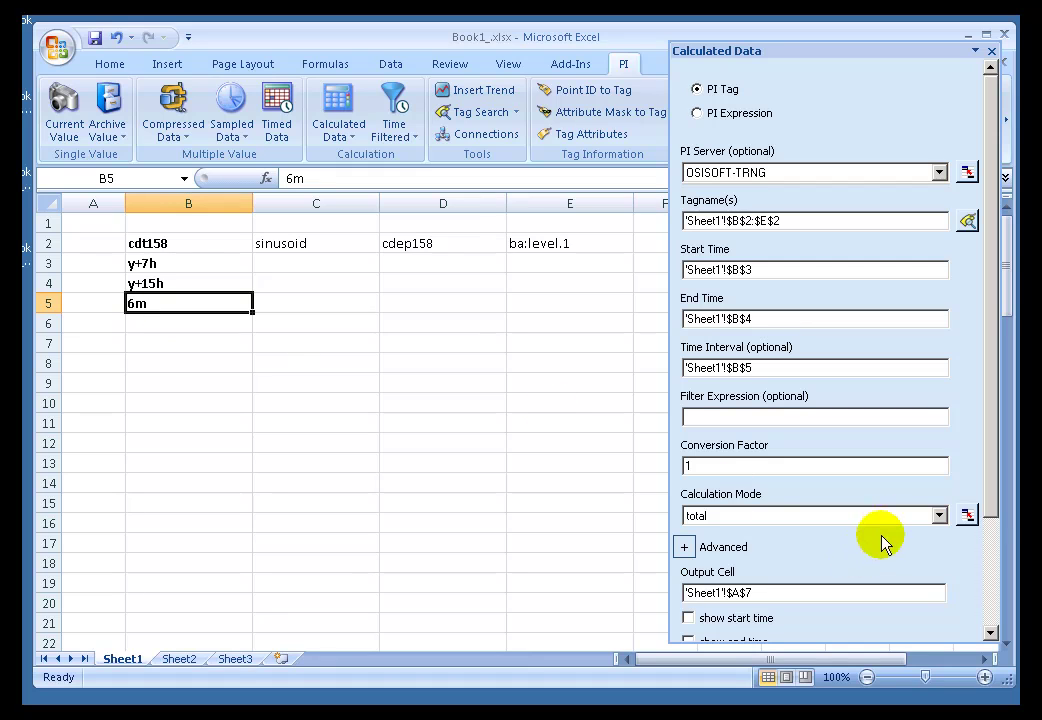
- Set the calculation mode to maximum, show the start time, and insert the results for all four tags
{"action": "left_click", "coordinate": [939, 516]}
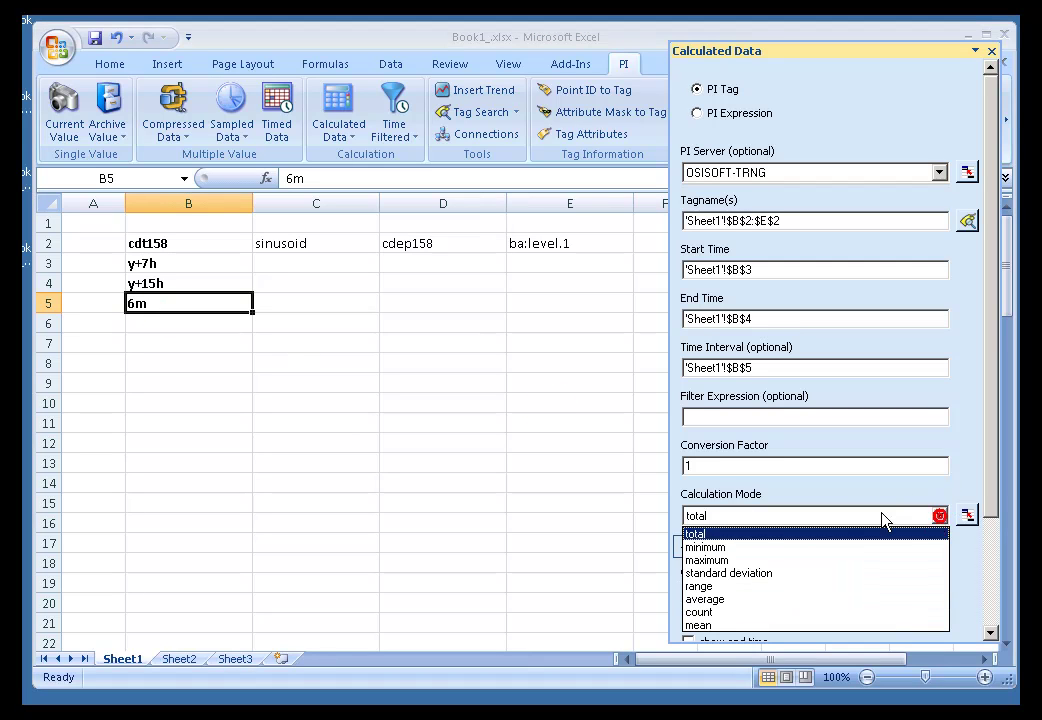
{"action": "left_click", "coordinate": [716, 560]}
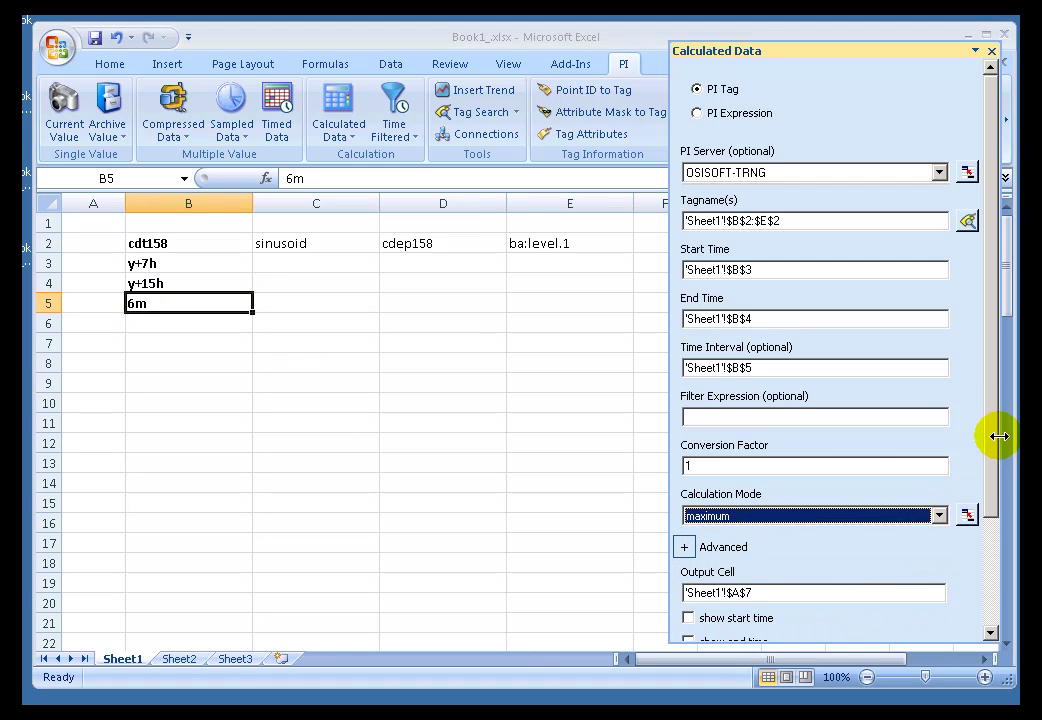
{"action": "left_click", "coordinate": [993, 551]}
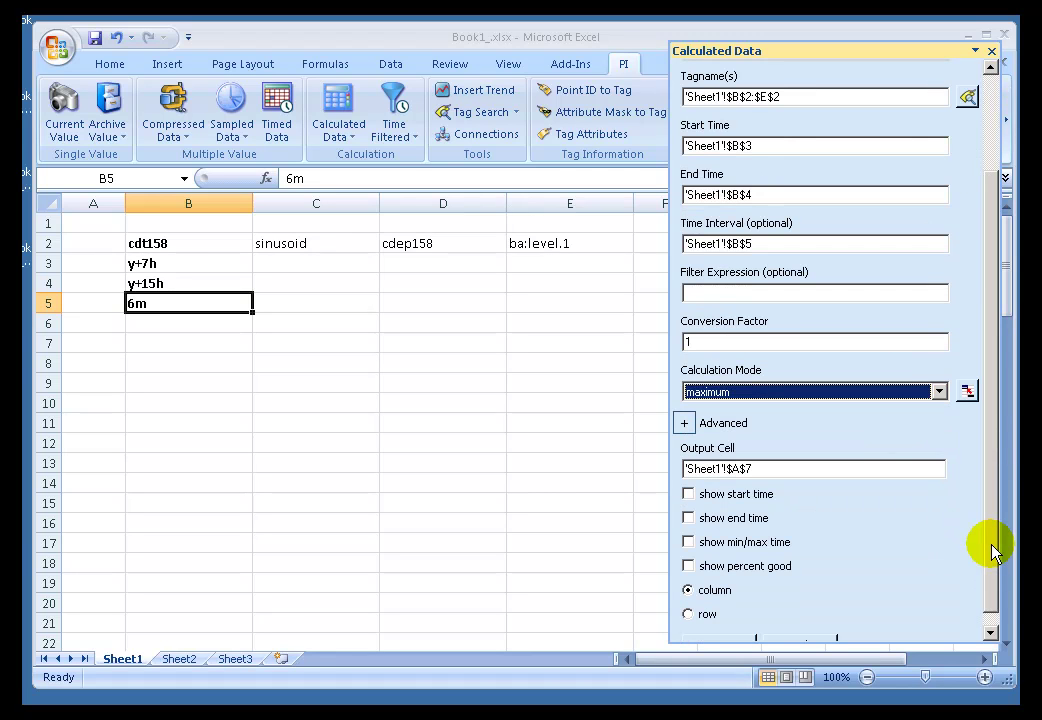
{"action": "left_click", "coordinate": [690, 494]}
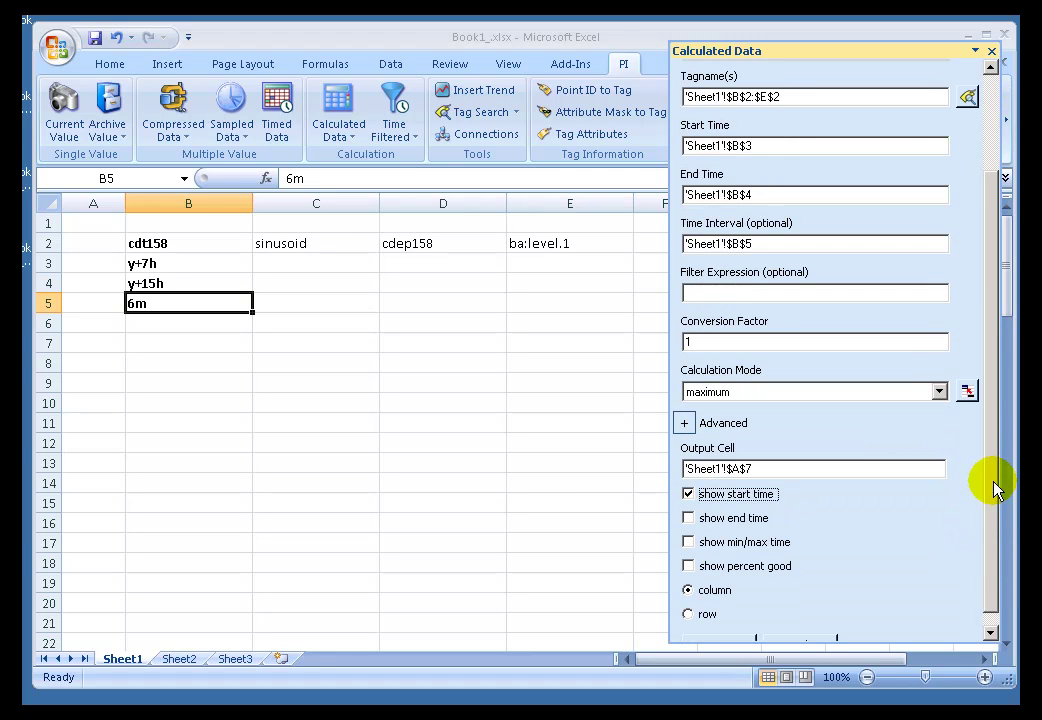
{"action": "left_click", "coordinate": [988, 558]}
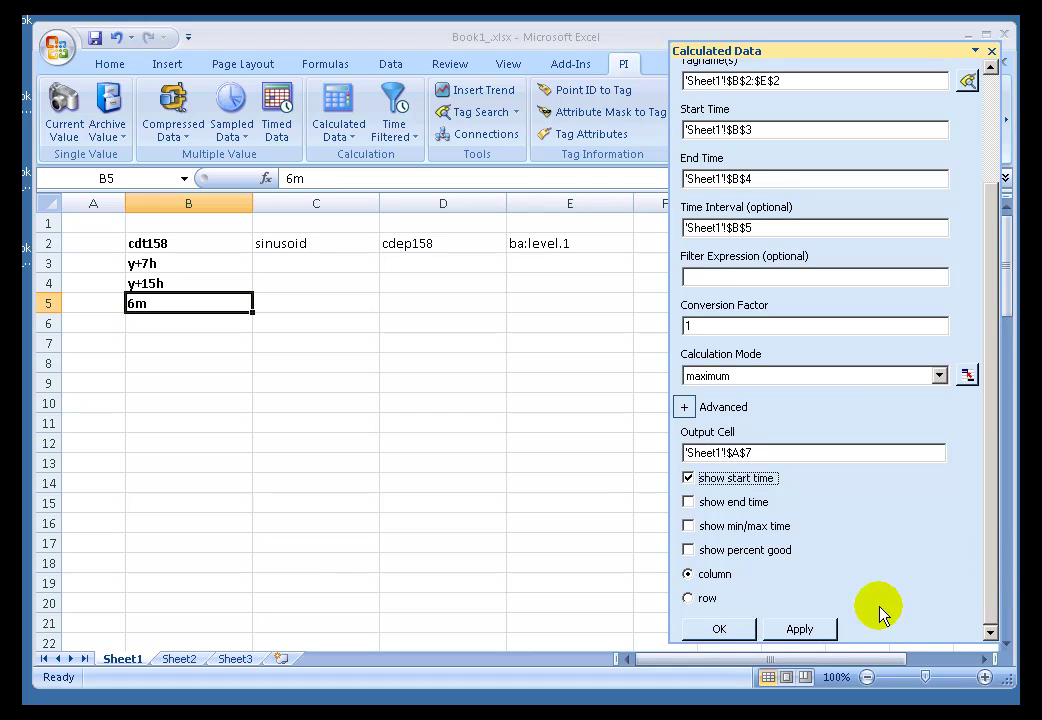
{"action": "left_click", "coordinate": [712, 632]}
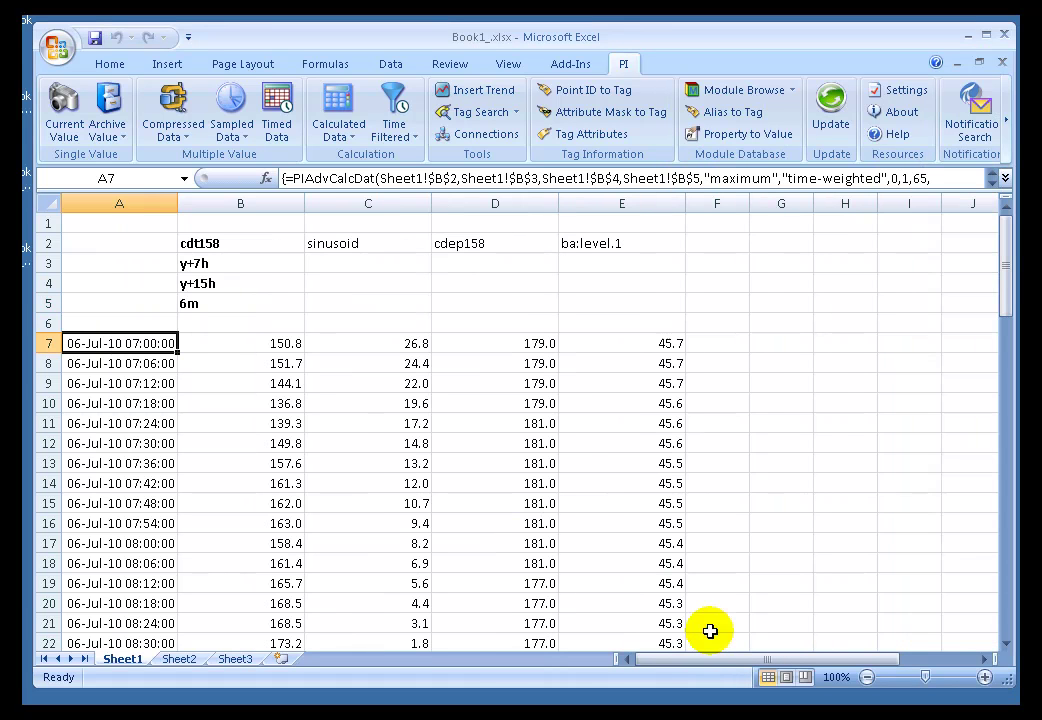
- Examine the interval timestamps, each tag's column of maximum values and the formulas behind them
{"action": "left_click", "coordinate": [113, 365]}
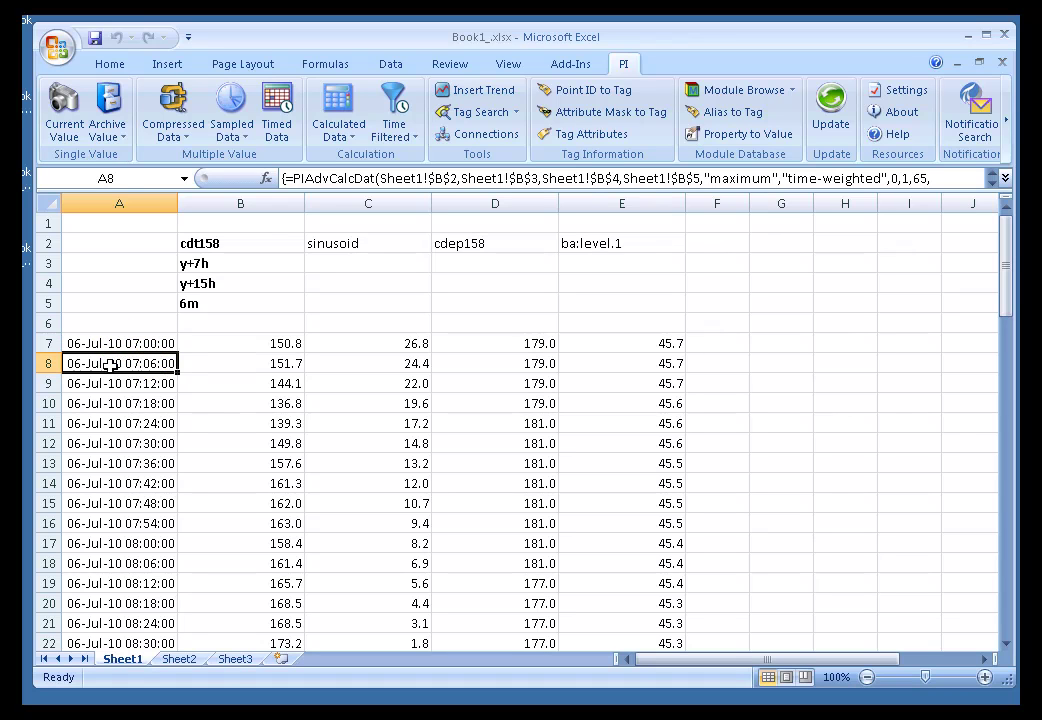
{"action": "left_click", "coordinate": [287, 344]}
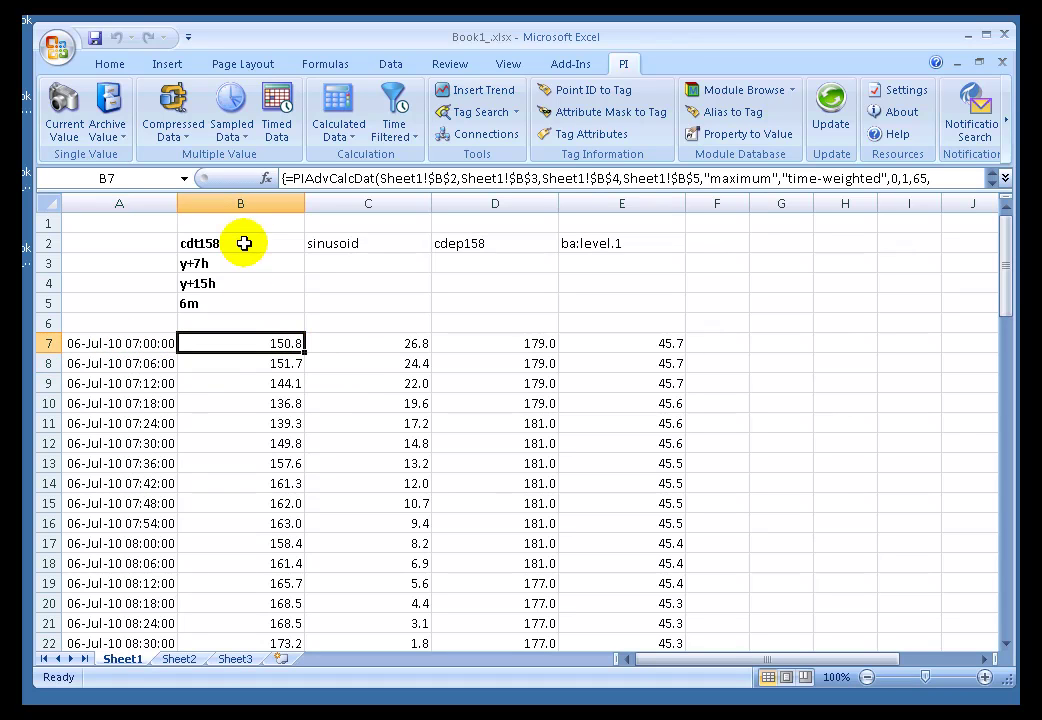
{"action": "left_click", "coordinate": [395, 347]}
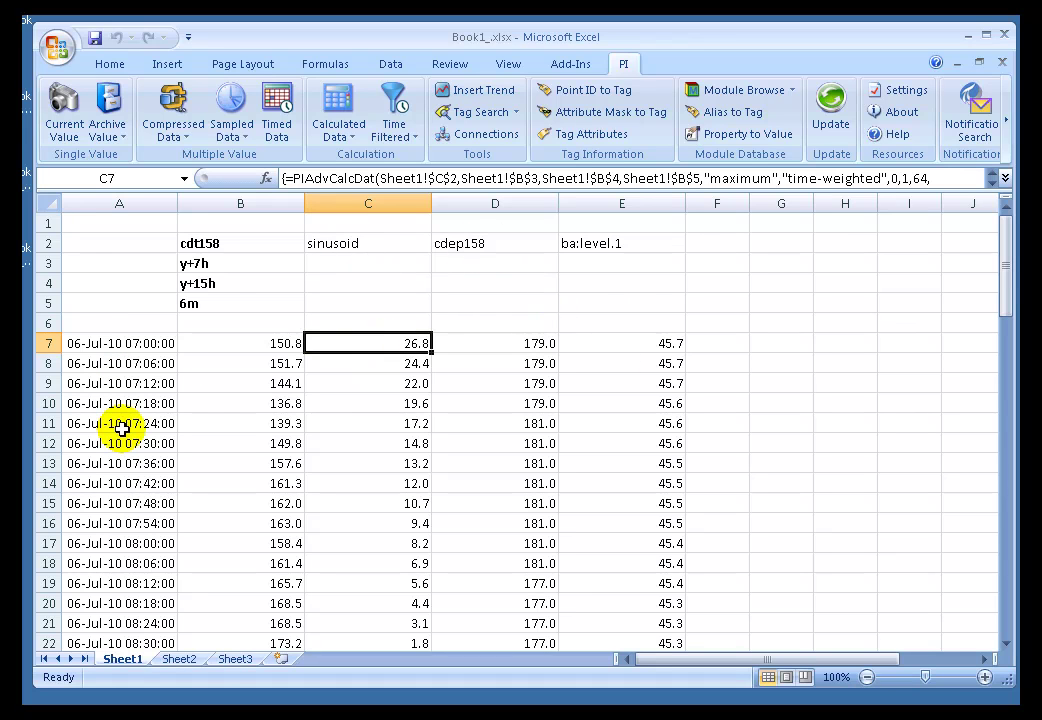
{"action": "left_click", "coordinate": [1007, 436]}
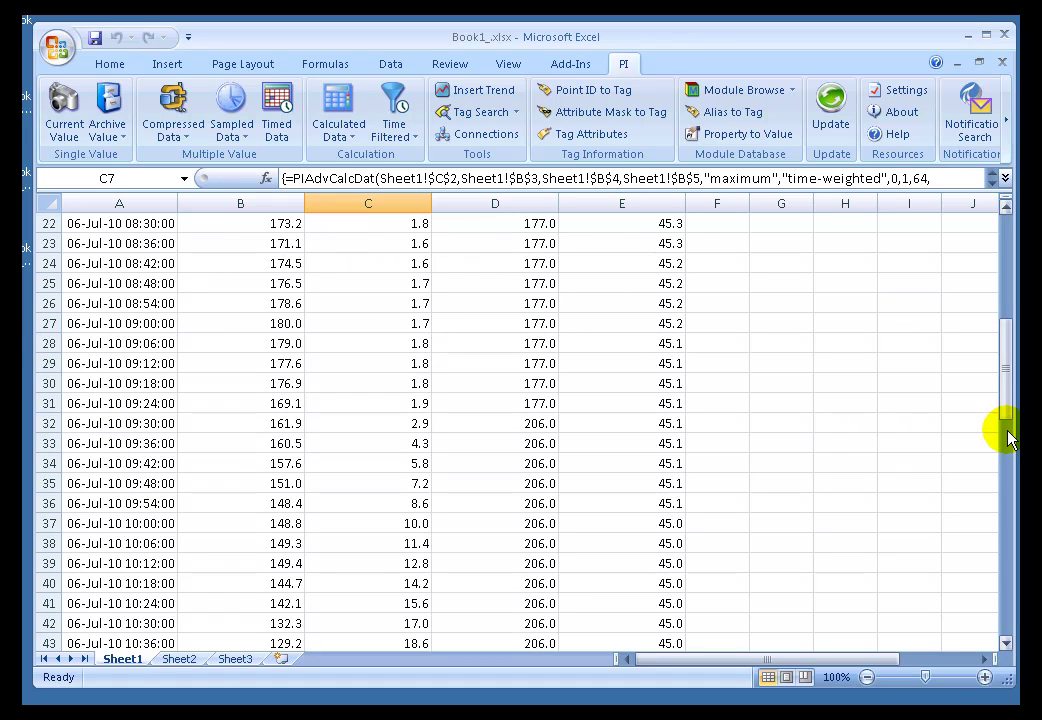
{"action": "left_click", "coordinate": [1005, 243]}
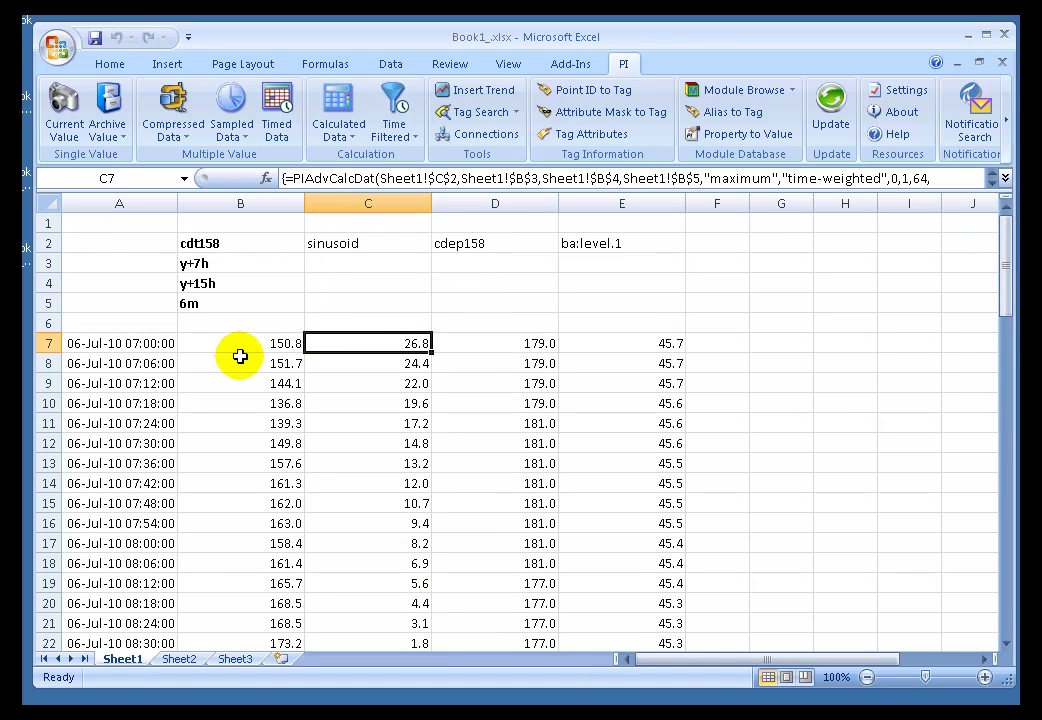
- Reopen the Calculated Data settings for the multi-tag results starting at cell A7
{"action": "left_click", "coordinate": [150, 343]}
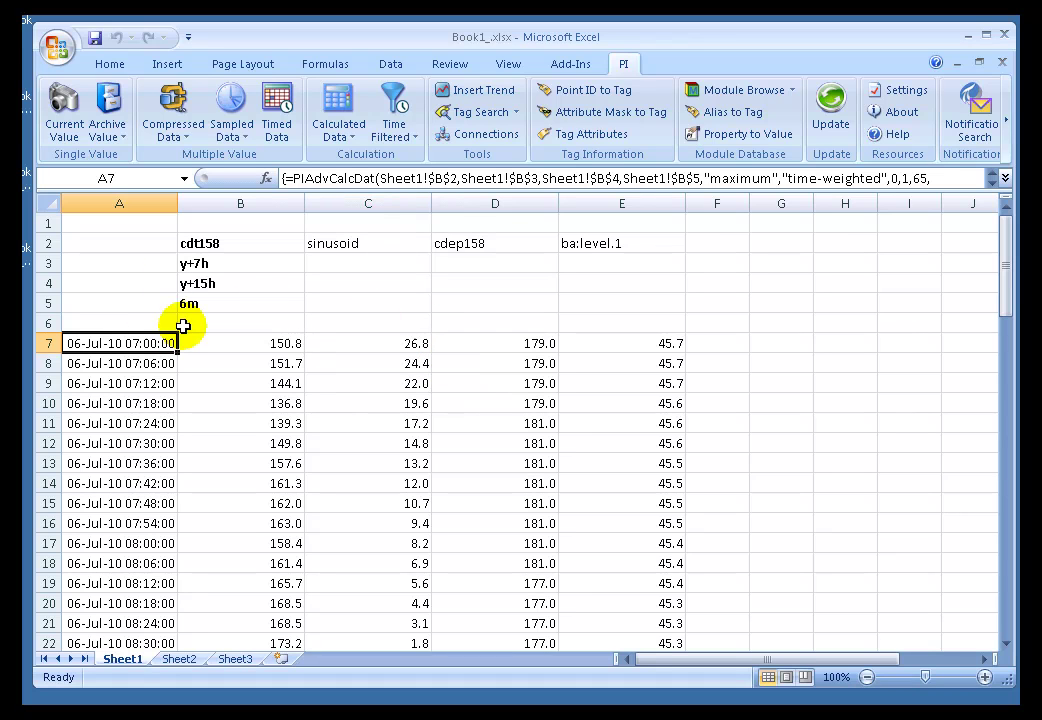
{"action": "left_click", "coordinate": [342, 100]}
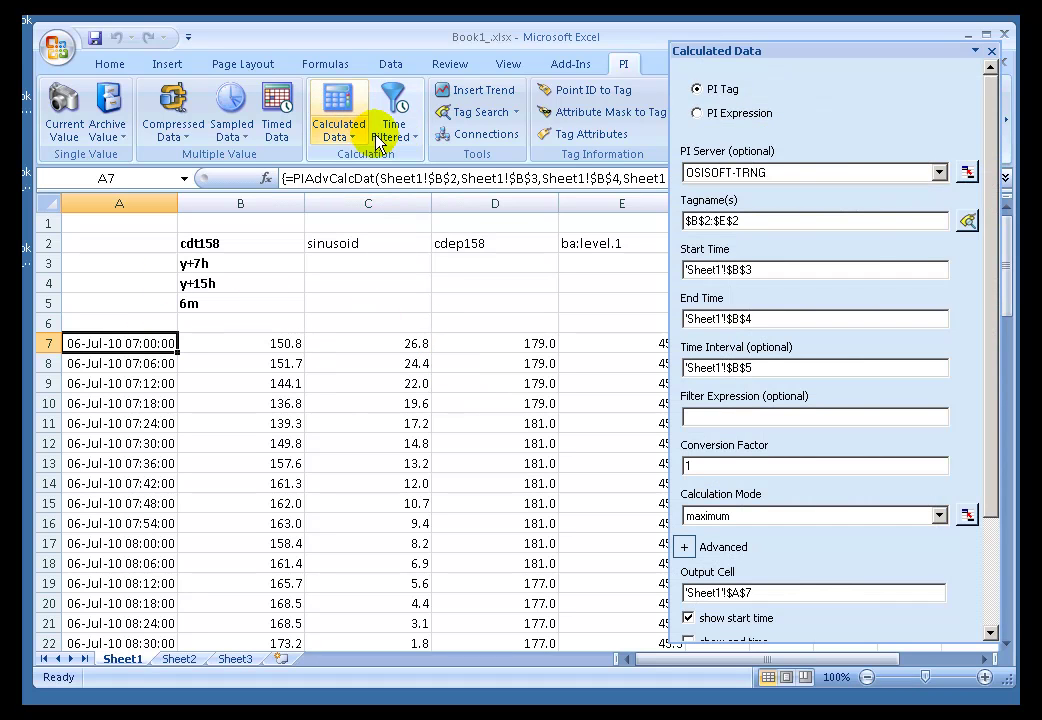